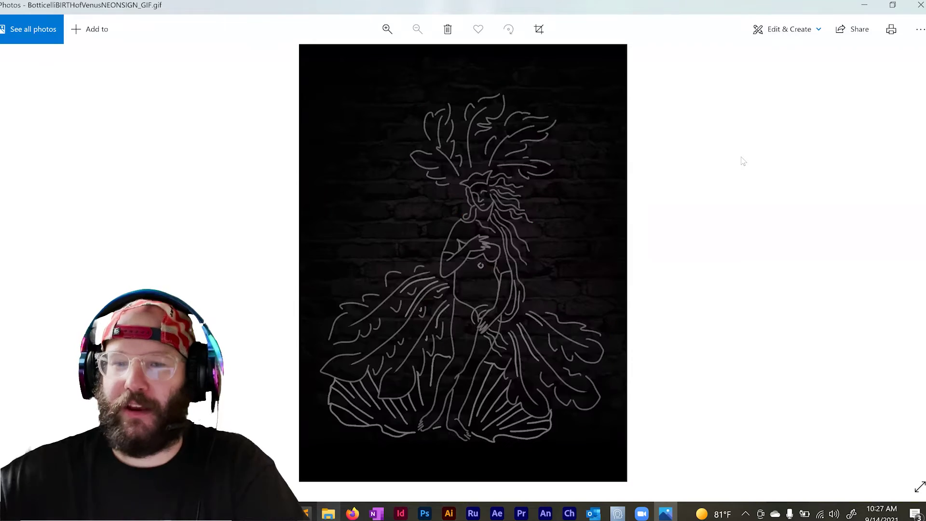
Close the neon sign GIF preview and open BotticelliBIRTHofVenusNEONSIGN.psd from the desktop in Photoshop
left_click(921, 4)
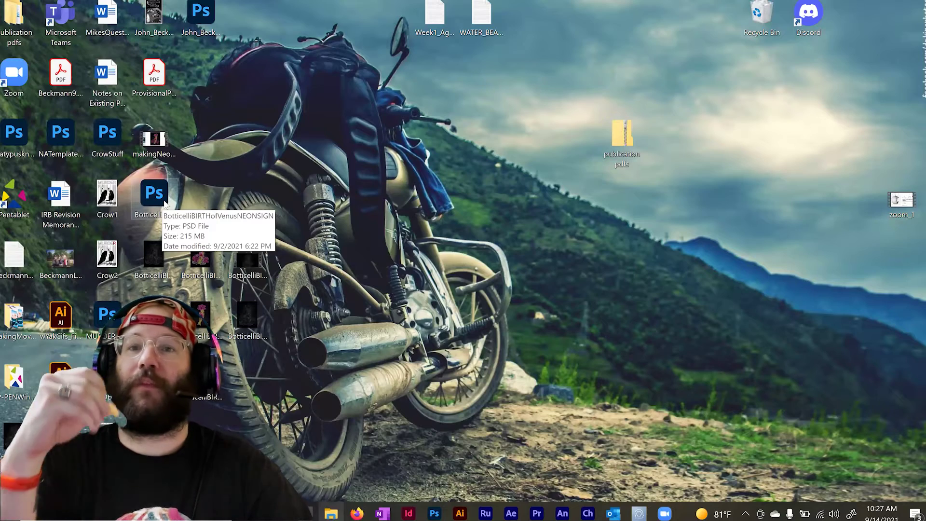
double_click(164, 202)
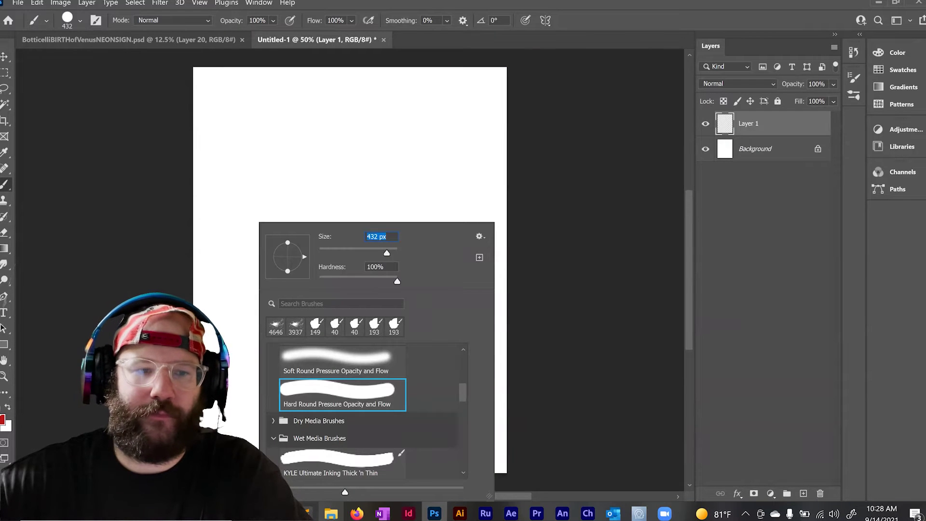
Reset the foreground colour to black and fill Layer 1 of the Untitled-1 document with it
key("Return")
key("d")
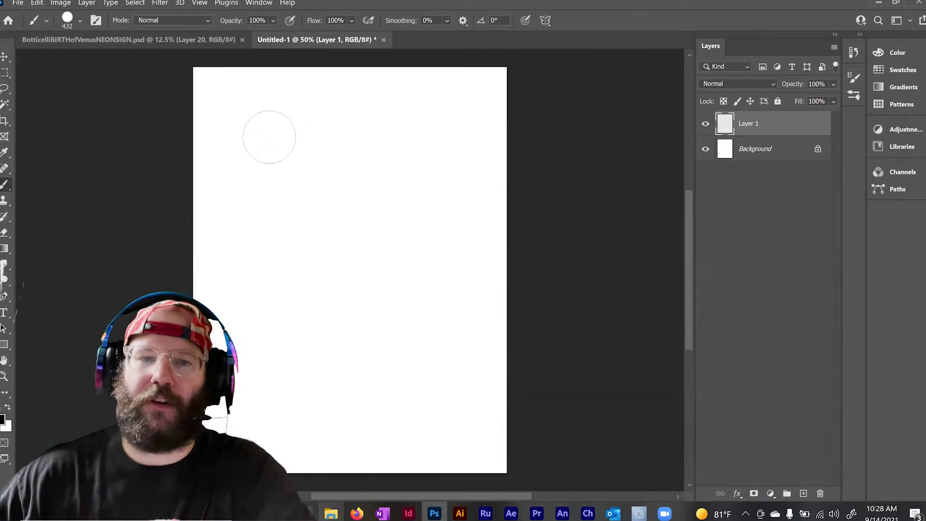
mouse_move(215, 78)
left_mouse_down()
mouse_move(407, 97)
mouse_move(482, 72)
mouse_move(248, 84)
mouse_move(227, 113)
mouse_move(500, 140)
mouse_move(358, 122)
mouse_move(205, 151)
mouse_move(424, 176)
mouse_move(430, 190)
mouse_move(228, 158)
mouse_move(284, 195)
mouse_move(477, 244)
mouse_move(231, 223)
mouse_move(305, 262)
mouse_move(271, 262)
mouse_move(469, 281)
mouse_move(259, 273)
left_mouse_up()
key("alt+BackSpace")
Choose the Hard Round brush from the General Brushes presets for the Brush tool
right_click(413, 225)
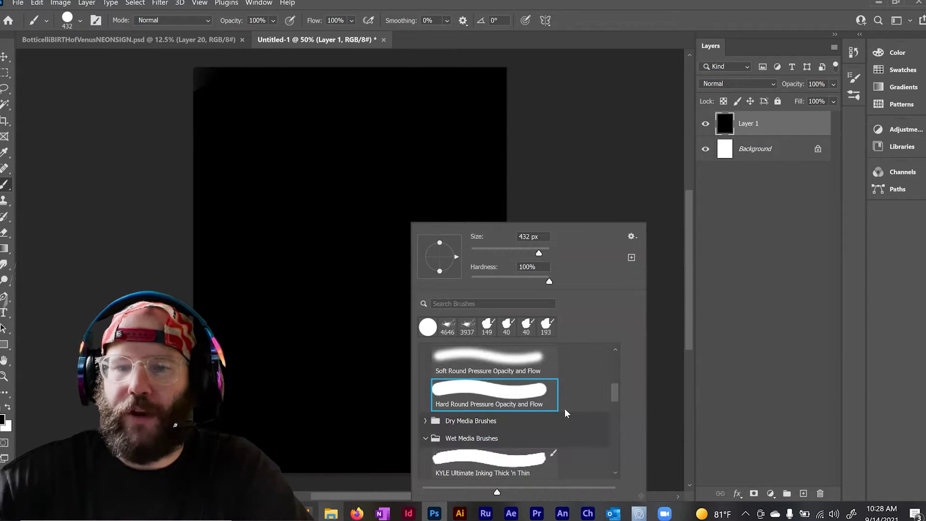
mouse_move(616, 393)
left_mouse_down()
mouse_move(612, 358)
mouse_move(589, 366)
left_mouse_up()
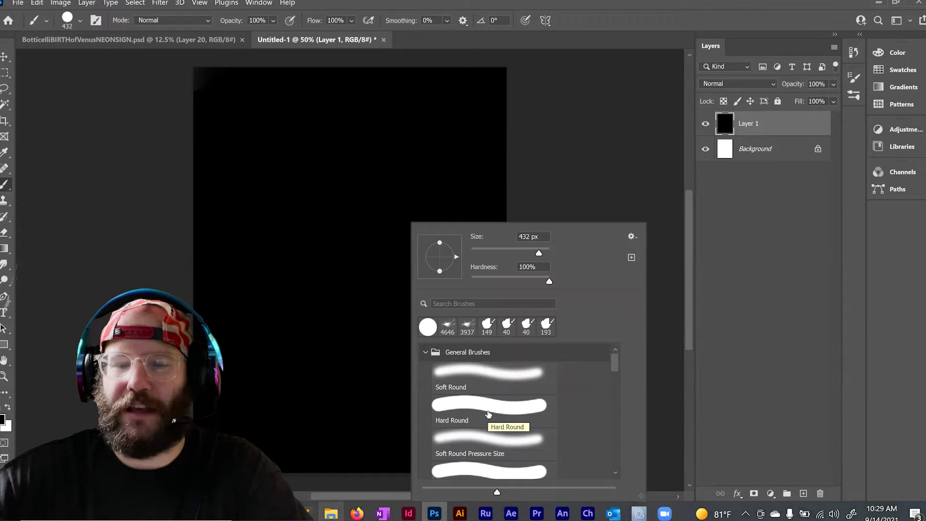
double_click(489, 414)
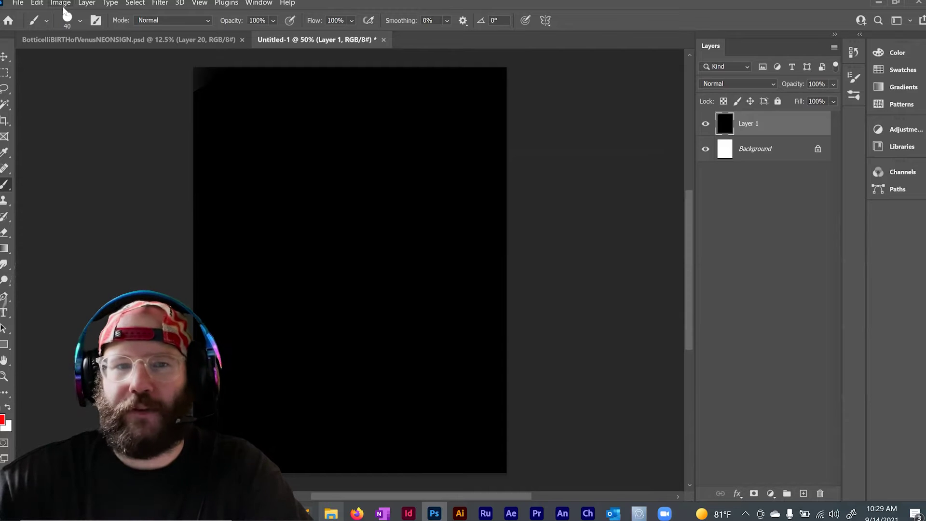
Create a new empty layer with the default settings above the black-filled Layer 1
left_click(87, 3)
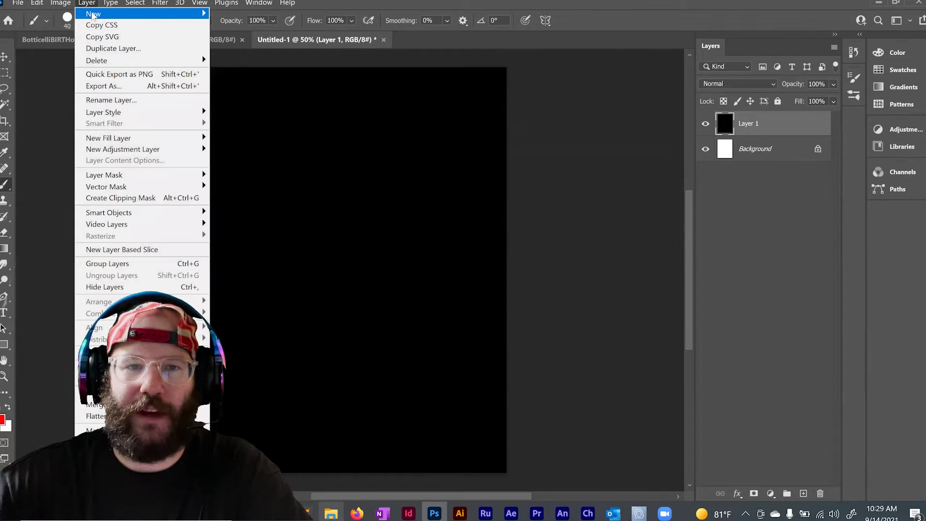
mouse_move(93, 13)
left_click(222, 13)
left_click(562, 141)
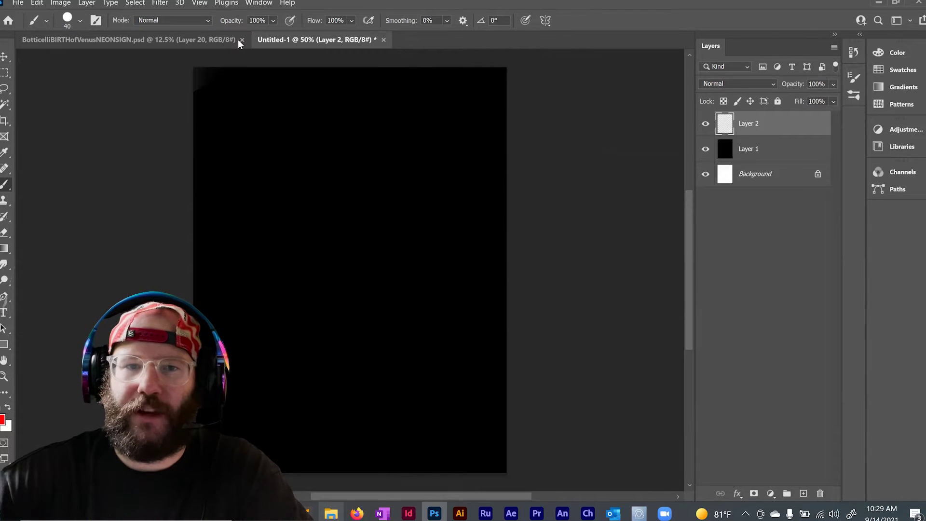
Set the brush smoothing to 100% and paint a wavy red line diagonally down the canvas on Layer 2
key("super+Down")
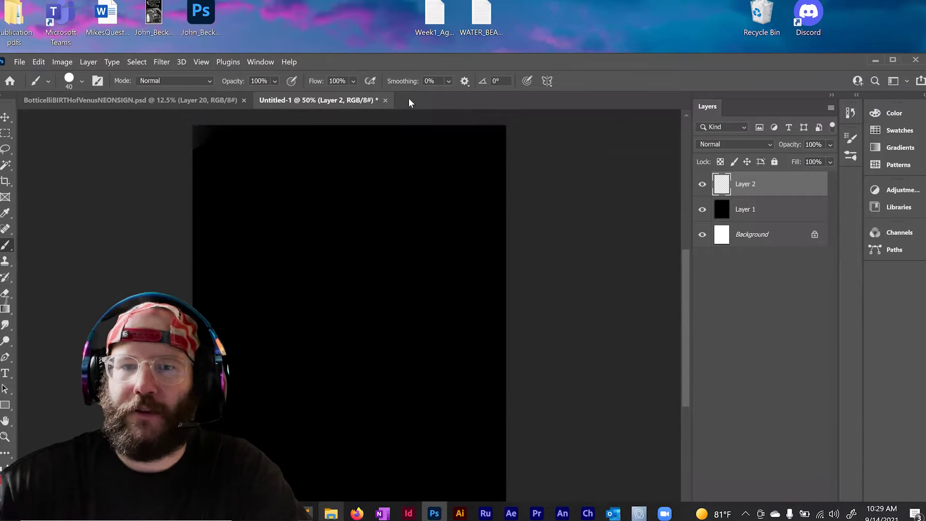
left_click(448, 81)
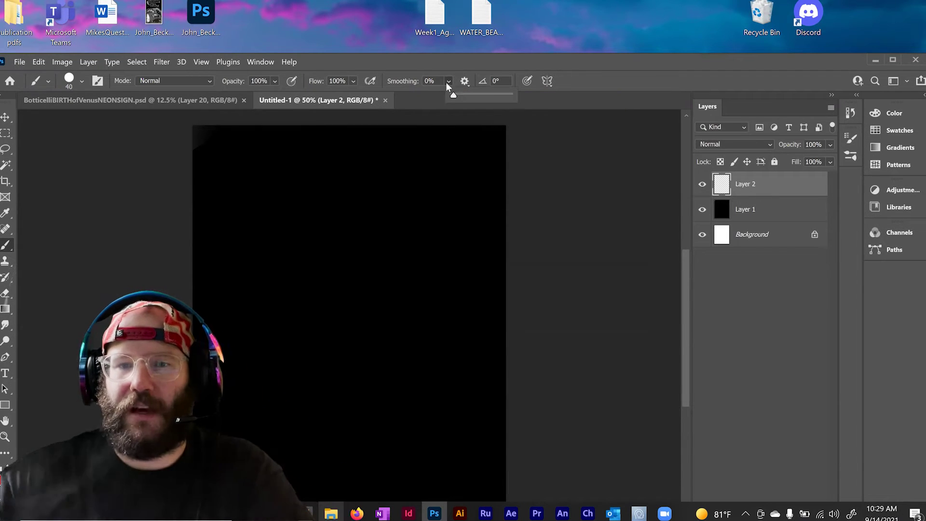
left_click_drag(476, 95, 552, 103)
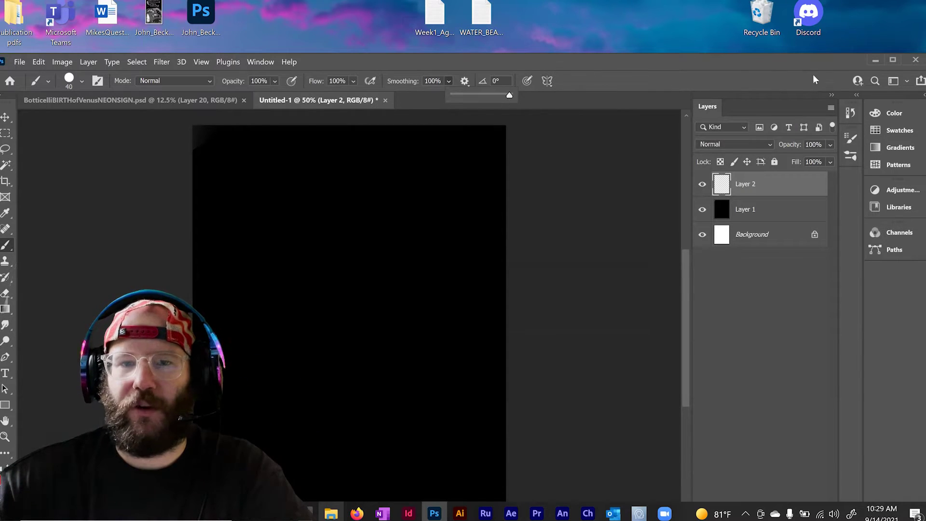
left_click(893, 60)
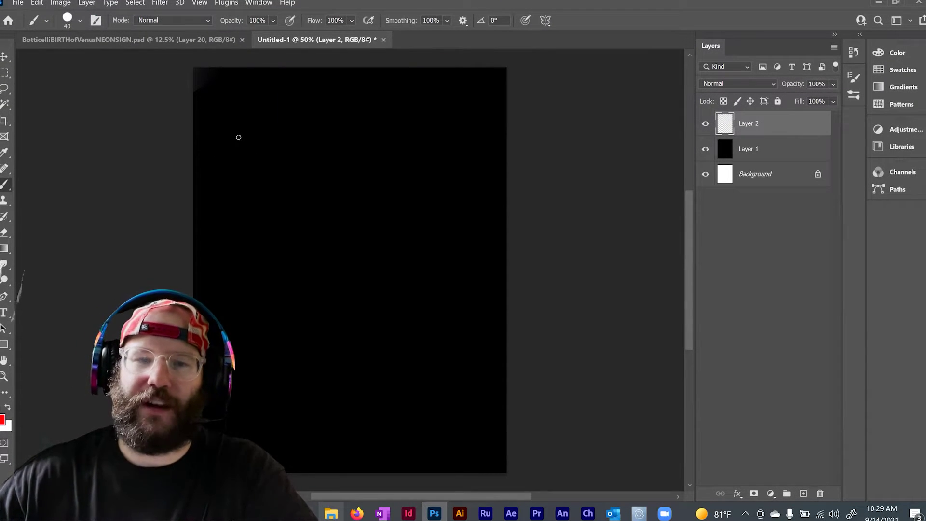
mouse_move(246, 125)
left_mouse_down()
mouse_move(249, 197)
mouse_move(318, 225)
mouse_move(311, 258)
mouse_move(336, 304)
mouse_move(380, 333)
mouse_move(384, 377)
mouse_move(436, 393)
left_mouse_up()
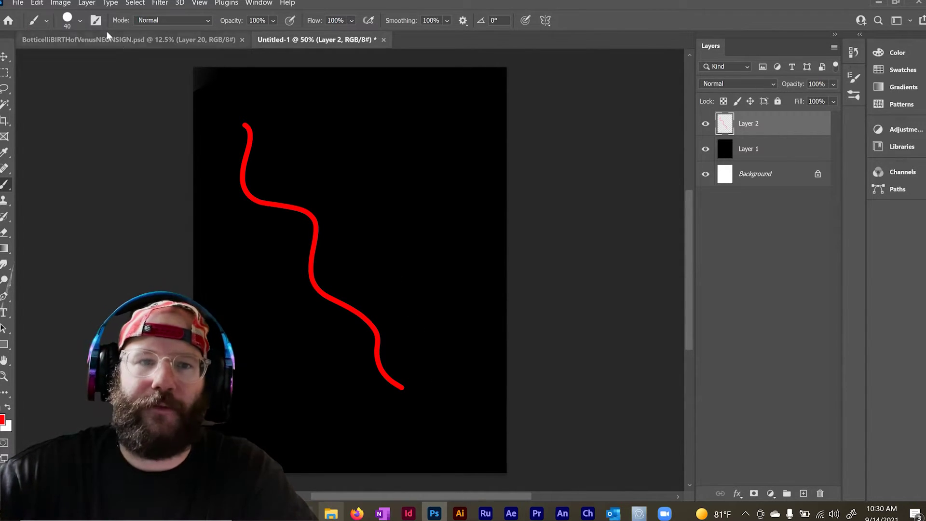
Add an Inner Glow layer style to Layer 2, comparing the Edge source before keeping Center
left_click(86, 3)
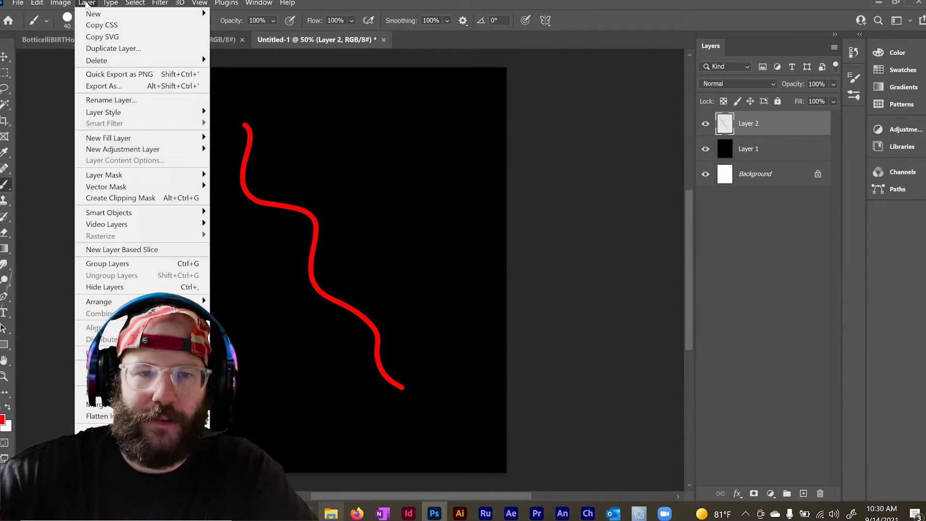
mouse_move(130, 116)
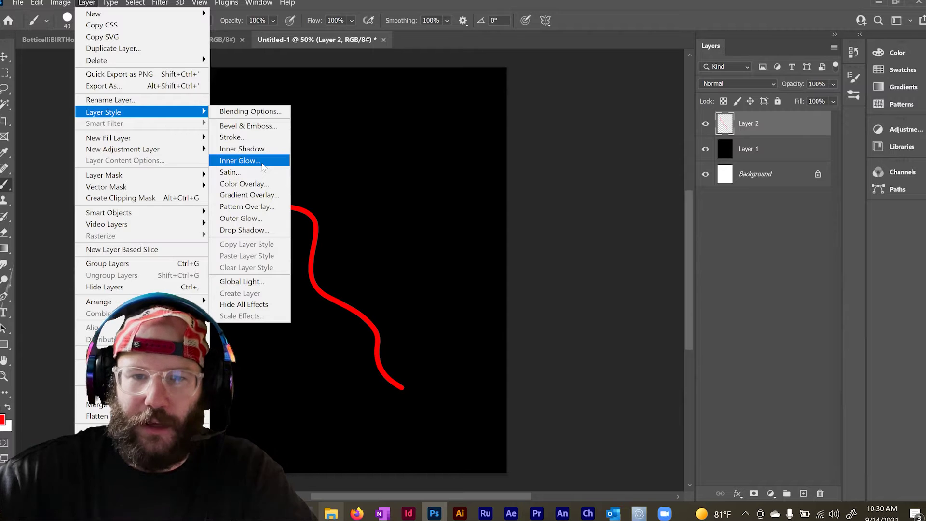
left_click(263, 164)
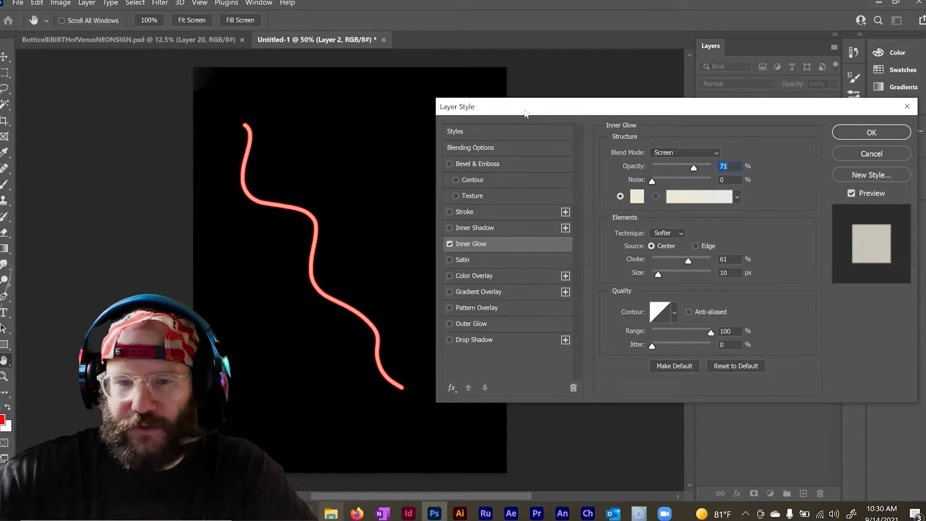
left_click_drag(526, 114, 529, 100)
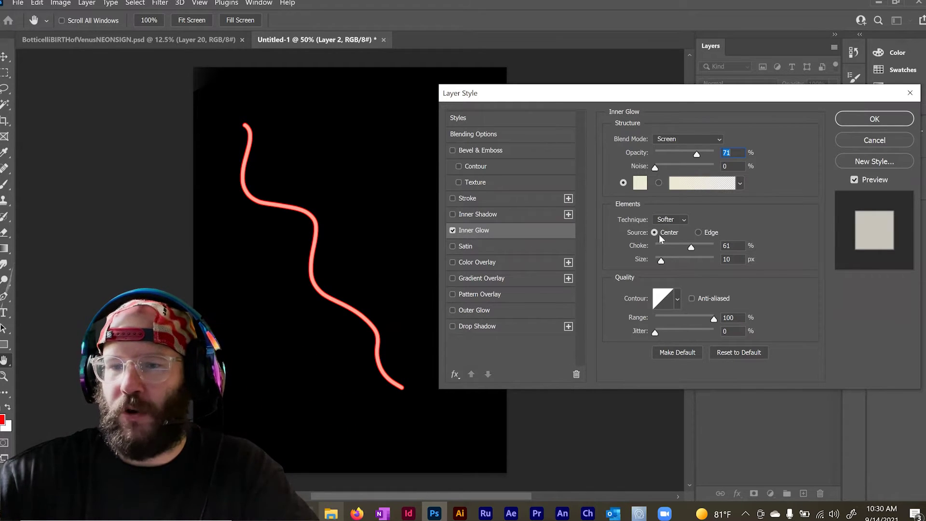
left_click(699, 233)
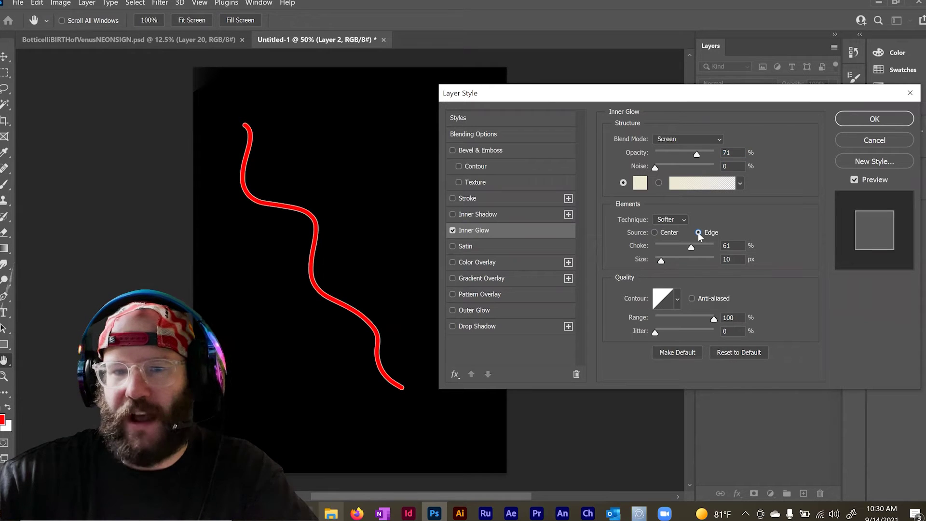
left_click(654, 233)
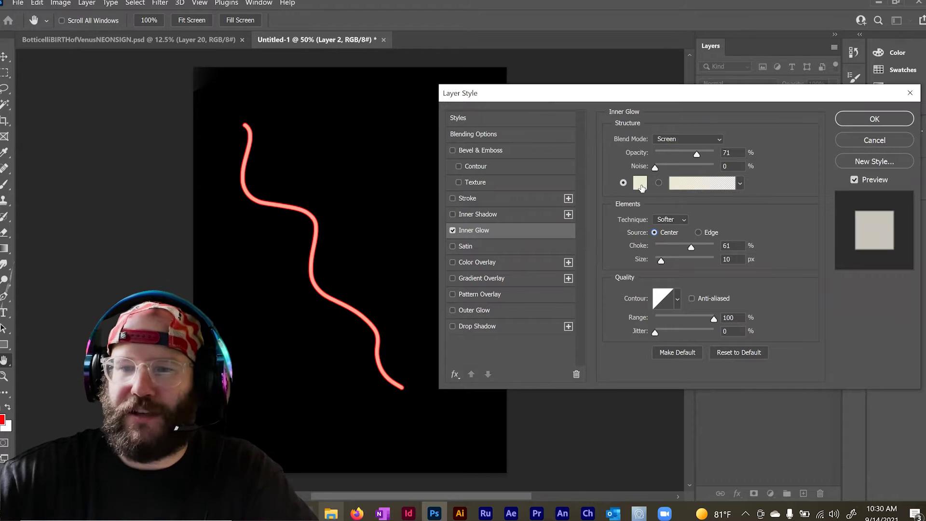
Change the Inner Glow colour to the light pink f3c1c1
left_click(642, 187)
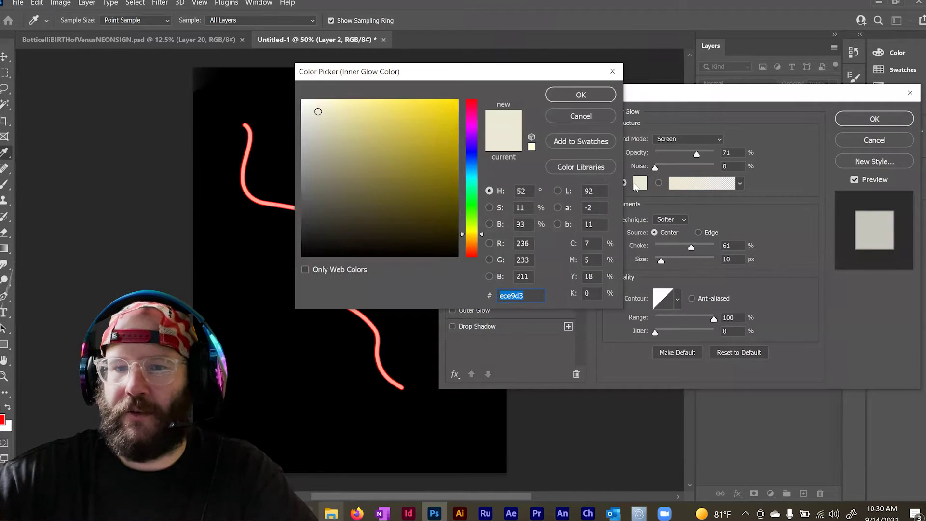
left_click_drag(472, 108, 472, 99)
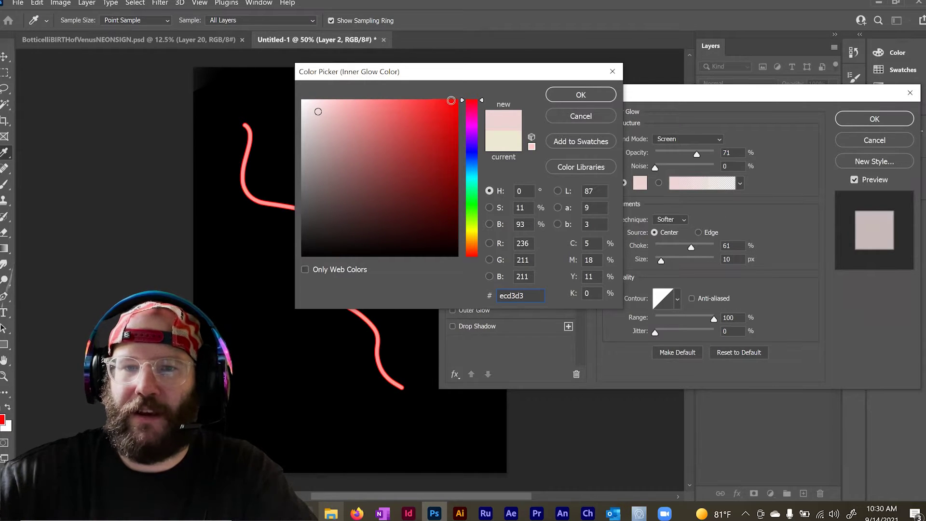
left_click_drag(349, 104, 333, 106)
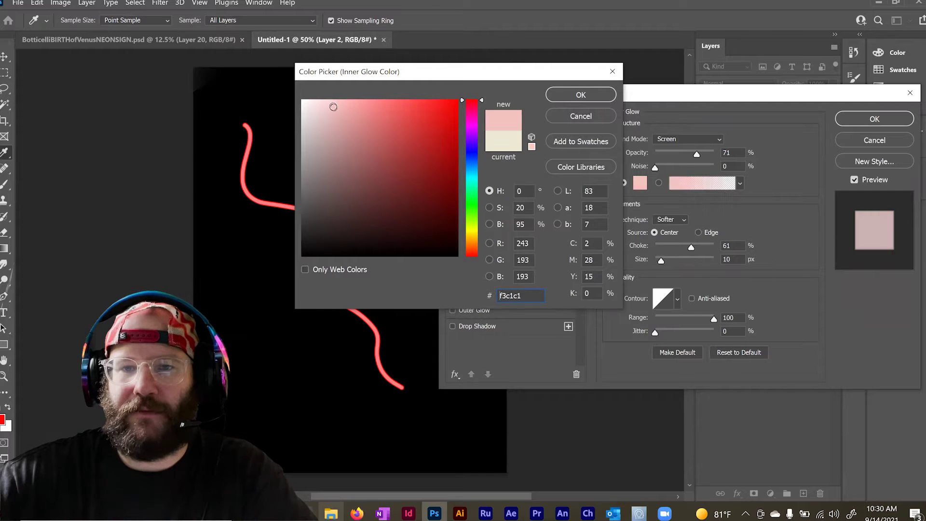
left_click(581, 96)
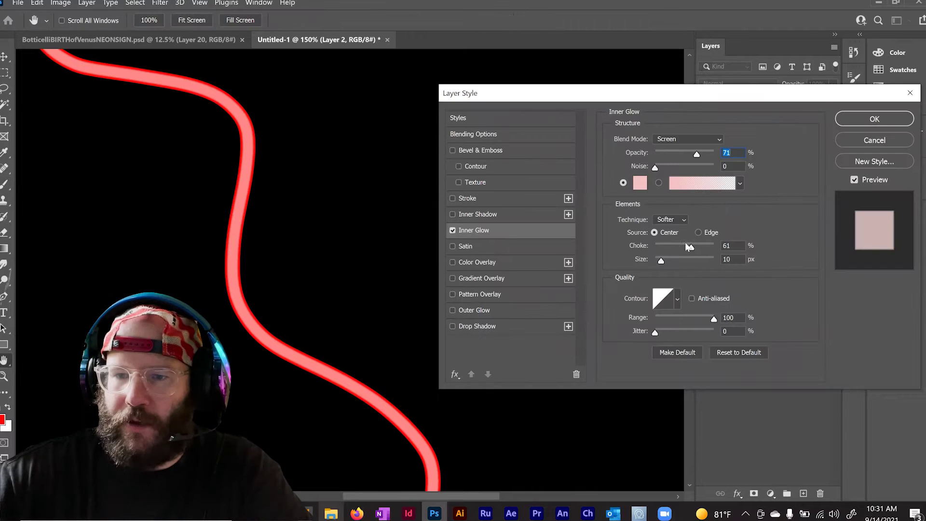
Set the Inner Glow choke to 41% and its size to 18 px
left_click_drag(692, 250, 721, 246)
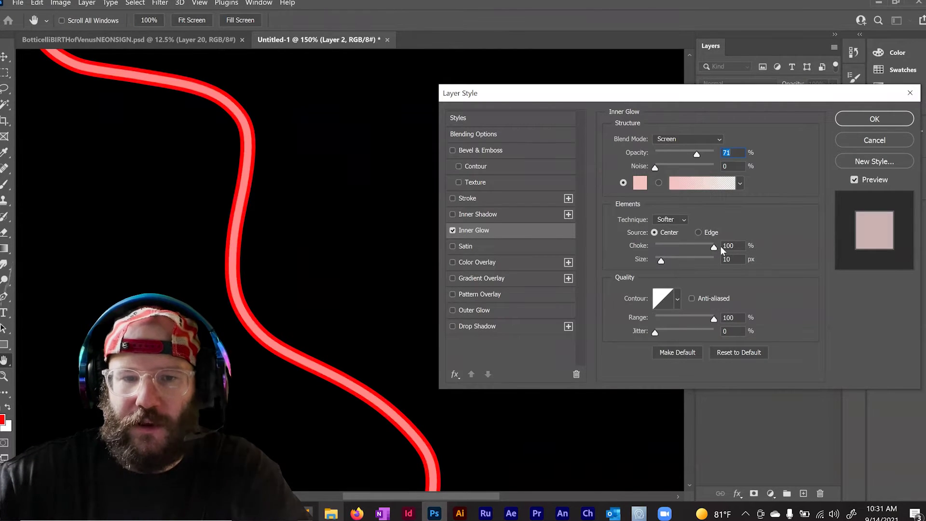
type("s")
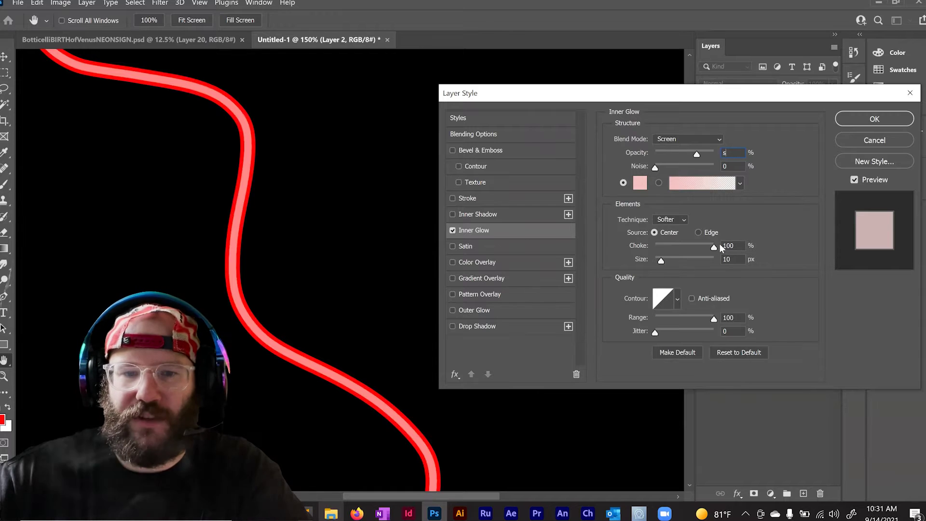
left_click_drag(717, 247, 705, 250)
left_click_drag(688, 252, 679, 247)
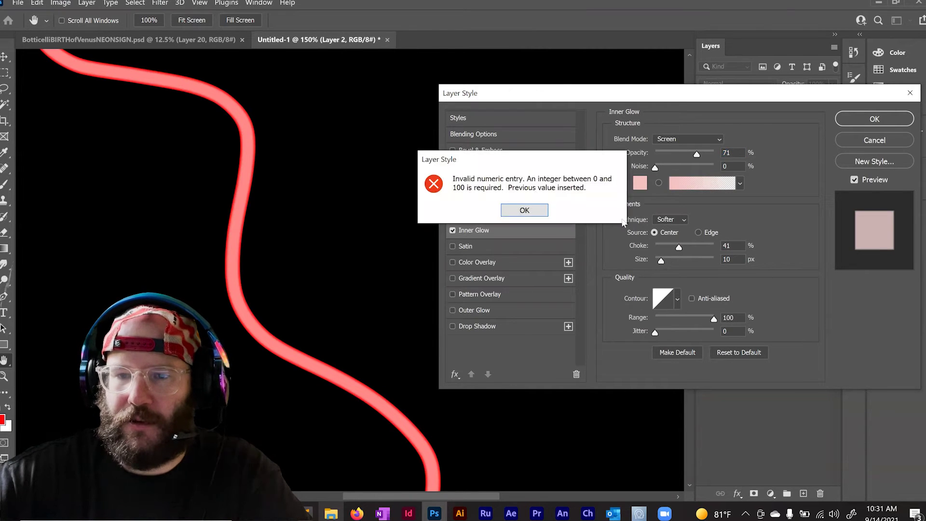
left_click(525, 210)
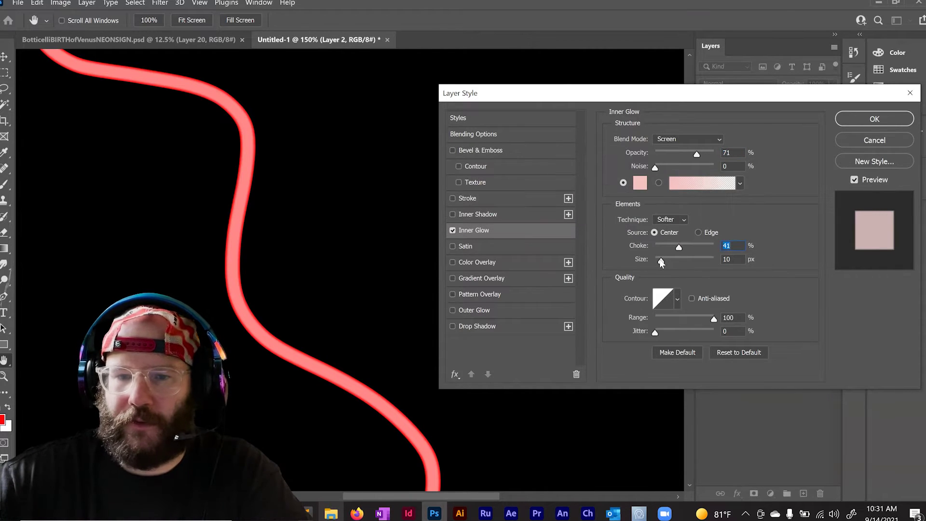
mouse_move(664, 262)
left_mouse_down()
mouse_move(695, 261)
mouse_move(665, 262)
left_mouse_up()
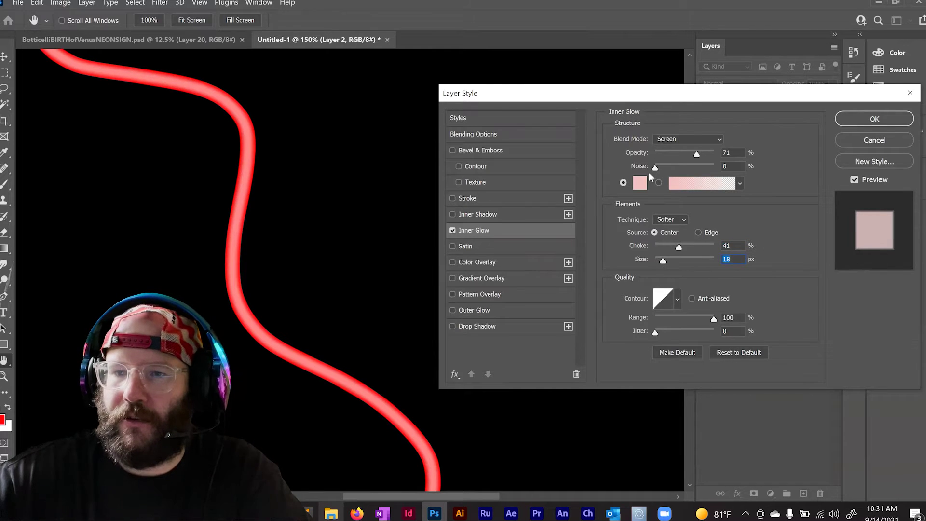
Set the Inner Glow opacity to 80% and apply the layer style
mouse_move(699, 155)
left_mouse_down()
mouse_move(718, 156)
mouse_move(658, 154)
mouse_move(705, 151)
left_mouse_up()
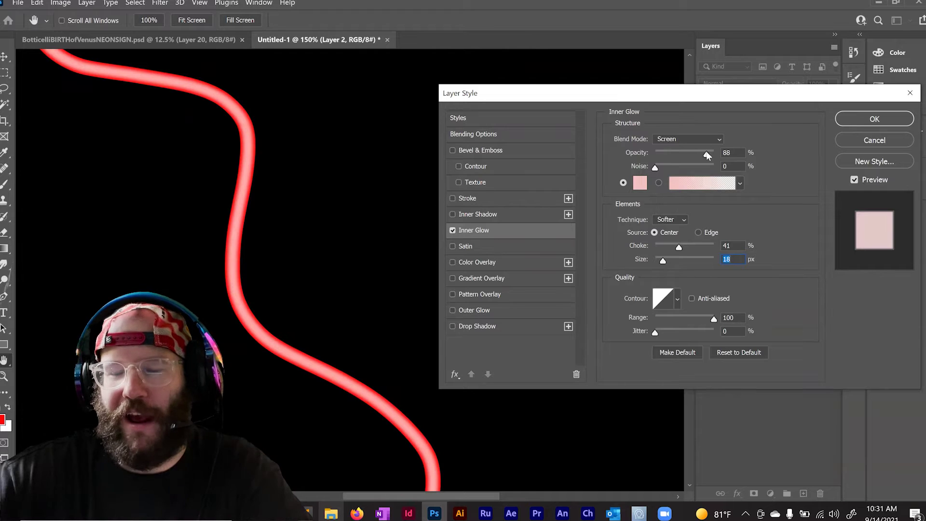
left_click_drag(713, 157, 702, 155)
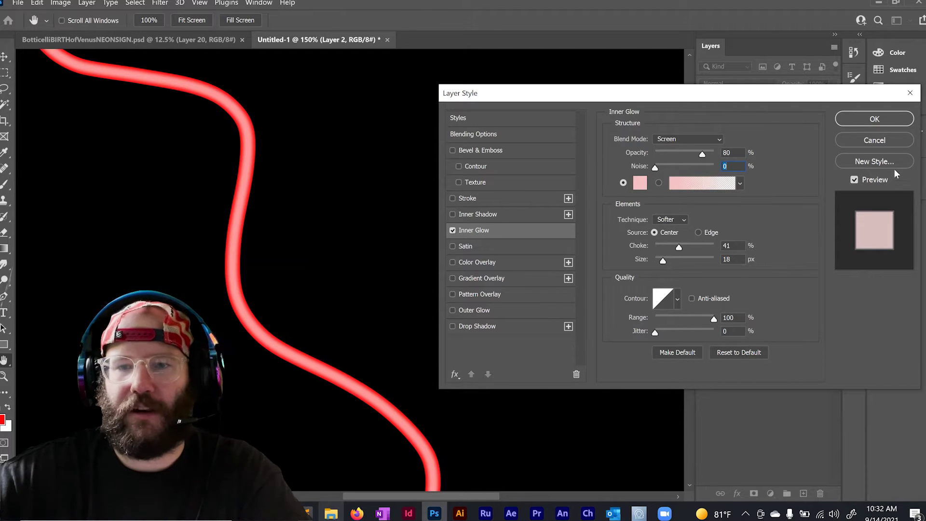
left_click(873, 119)
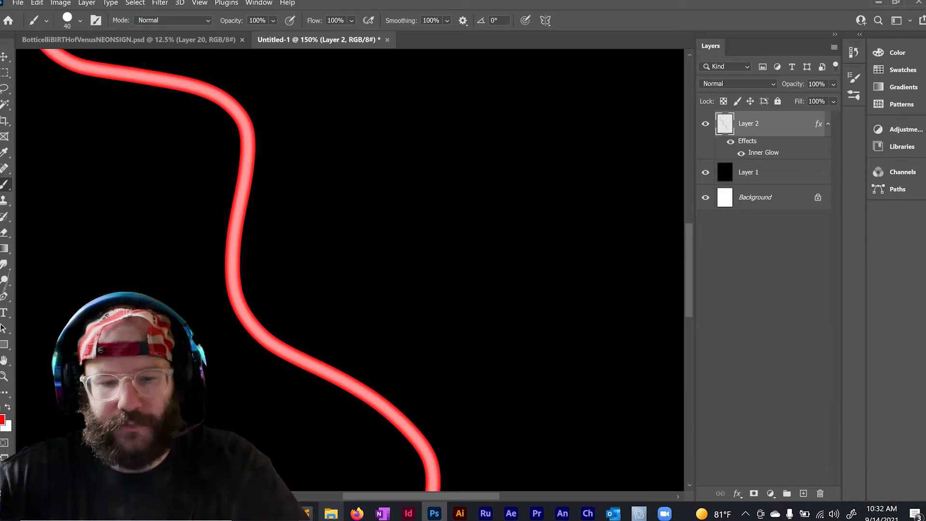
Switch the Brush tool to the Soft Round preset from the General Brushes
key("ctrl+minus")
key("ctrl+minus")
key("ctrl+minus")
key("ctrl+minus")
key("ctrl+minus")
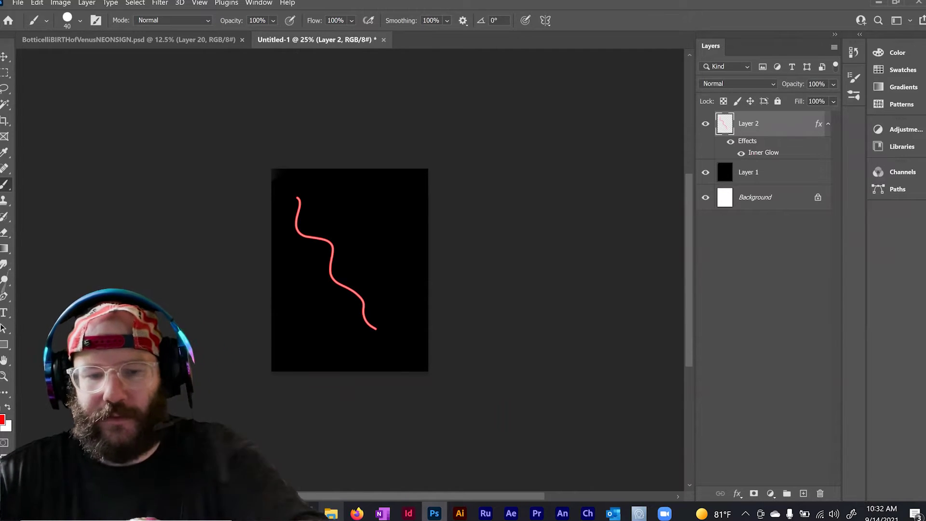
key("ctrl+plus")
key("ctrl+plus")
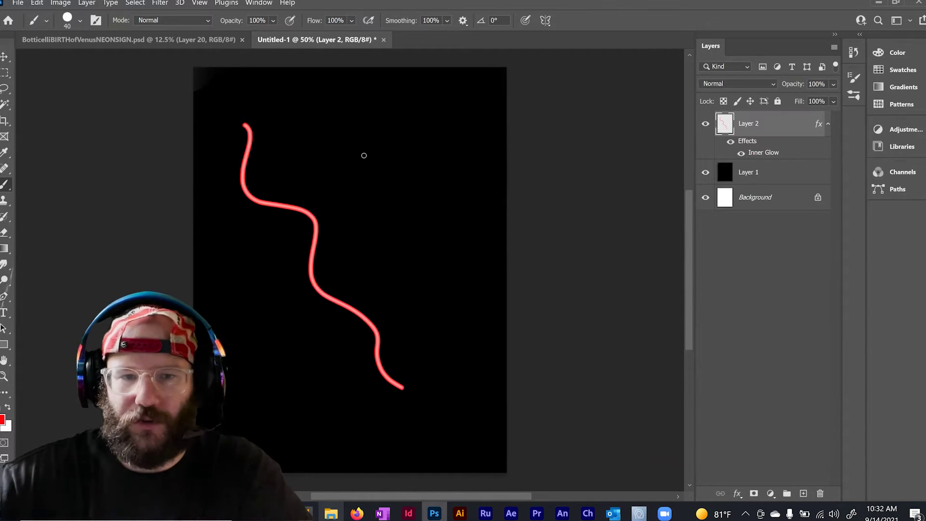
right_click(401, 125)
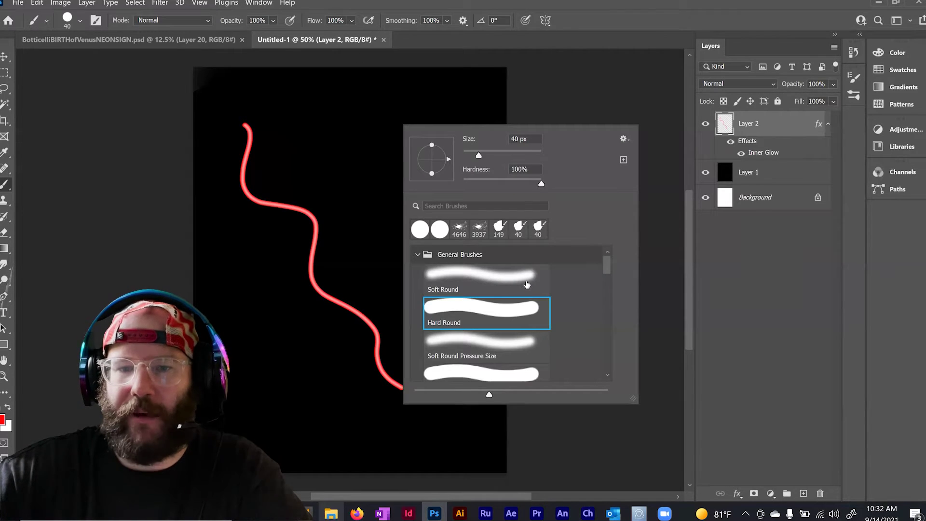
left_click(526, 283)
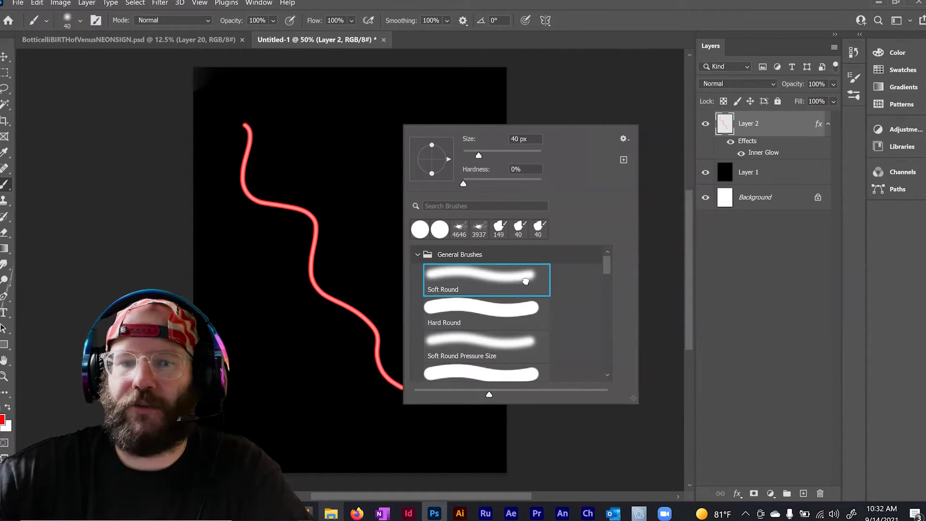
Enlarge the soft brush to 180 px and add a new layer directly beneath the red line's layer
left_click(507, 151)
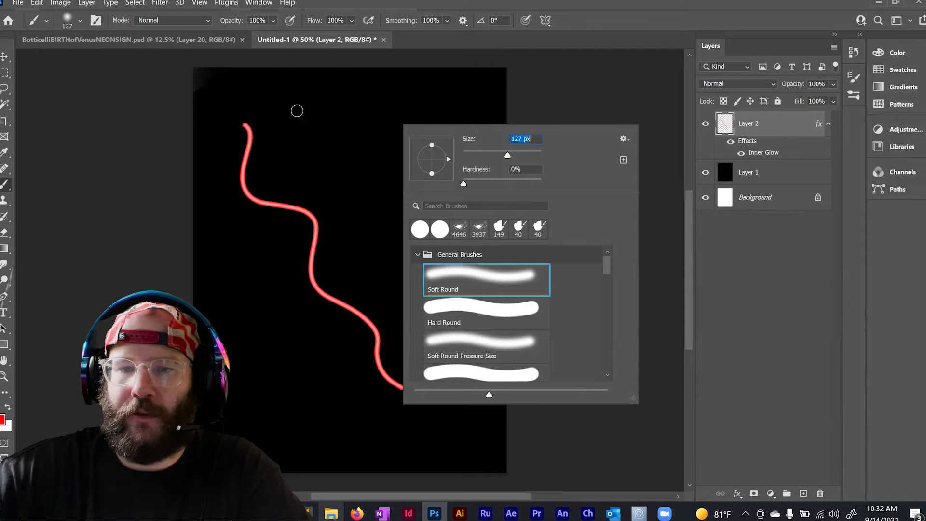
left_click(519, 155)
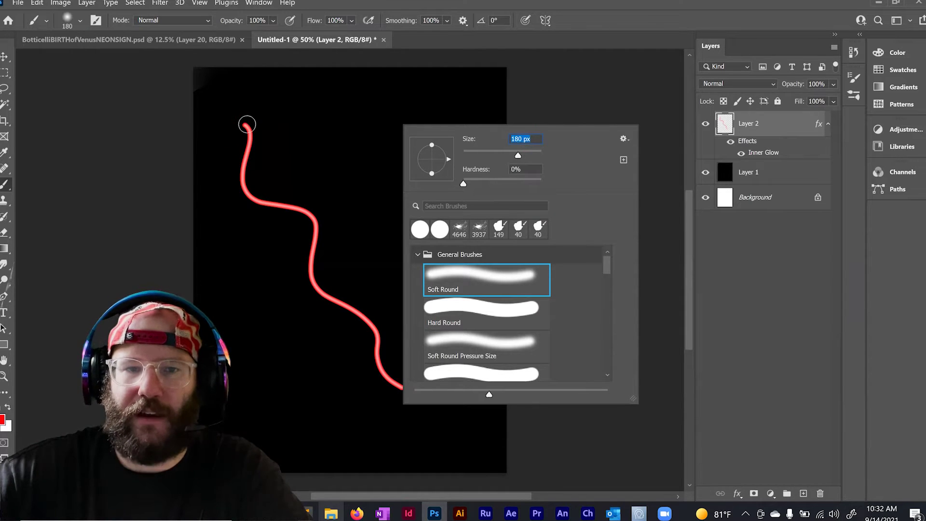
left_click(87, 3)
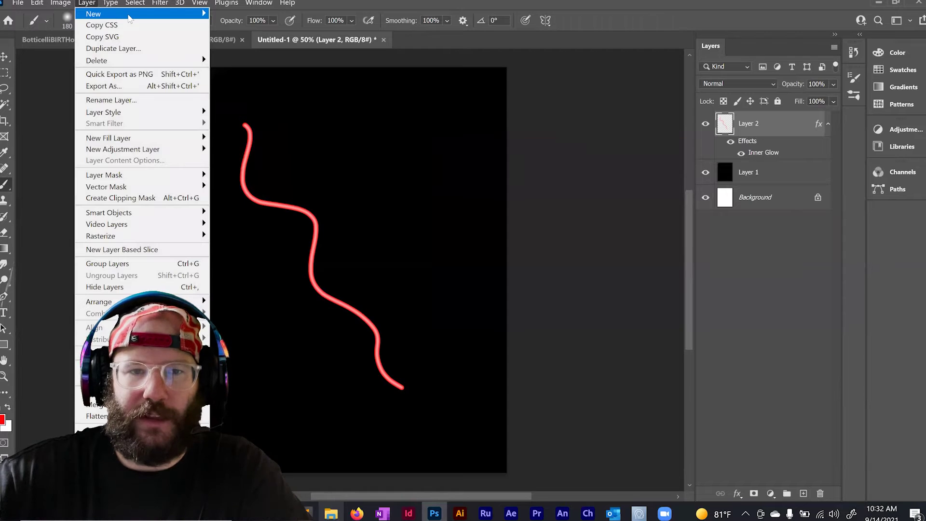
mouse_move(129, 17)
left_click(337, 14)
left_click(559, 137)
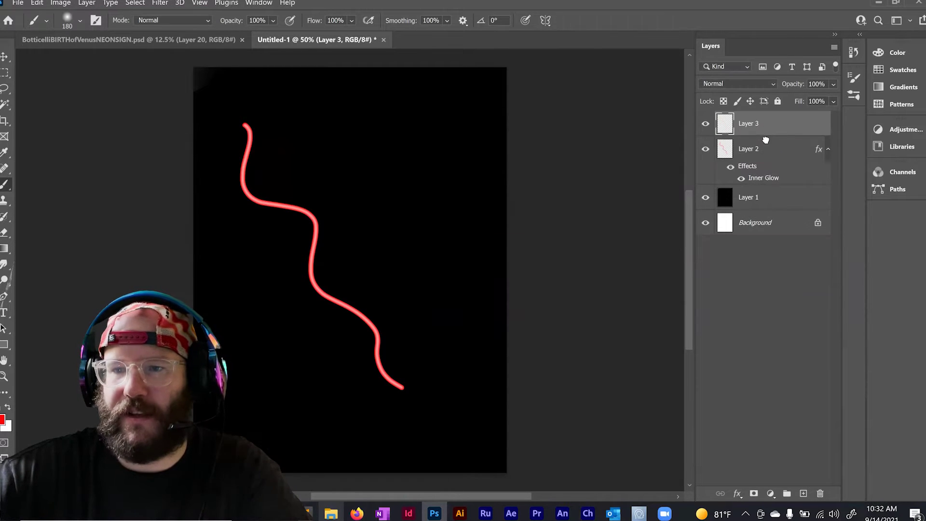
left_click_drag(766, 139, 767, 187)
Paint a soft red glow along the whole line with a 291 px brush at 33% opacity
key("3")
key("3")
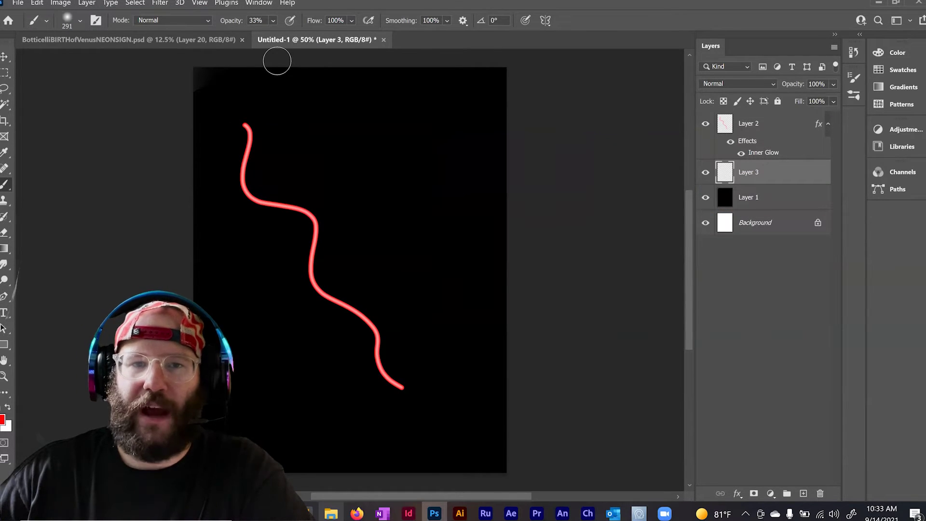
mouse_move(232, 113)
left_mouse_down()
mouse_move(249, 143)
mouse_move(240, 185)
mouse_move(265, 208)
mouse_move(312, 221)
mouse_move(315, 284)
mouse_move(356, 315)
mouse_move(378, 365)
mouse_move(416, 397)
left_mouse_up()
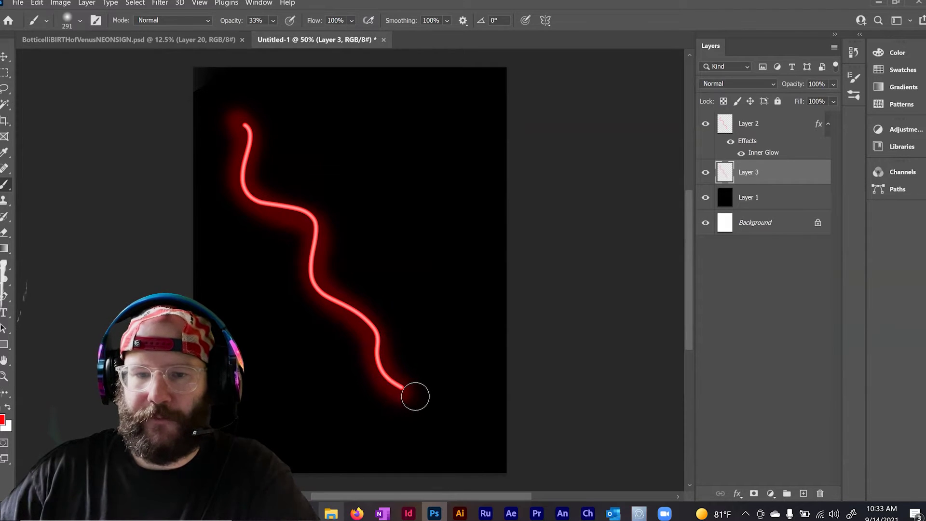
Lower the glow layer's opacity to 85% and deselect the layer
left_click(834, 84)
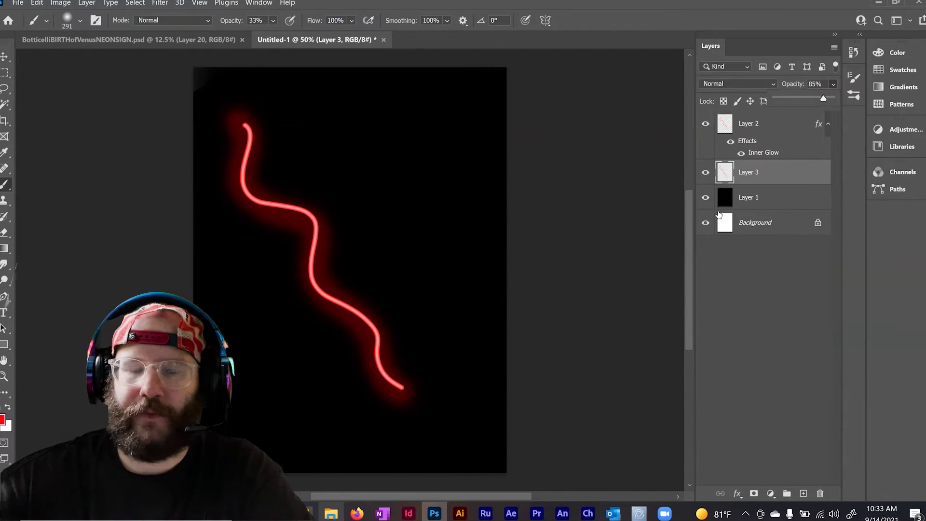
key("v")
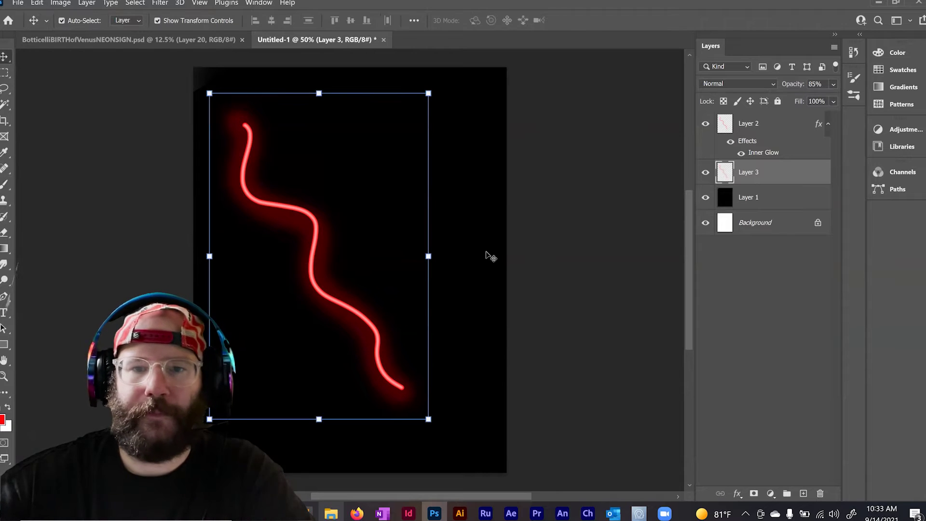
left_click(547, 257)
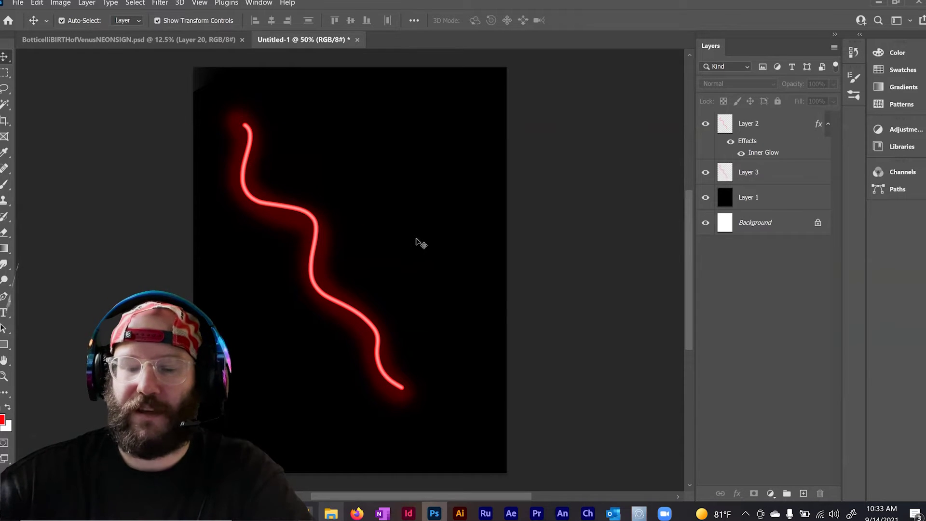
Examine the neon lines and underglow of the finished artwork in BotticelliBIRTHofVenusNEONSIGN.psd up close
left_click(159, 39)
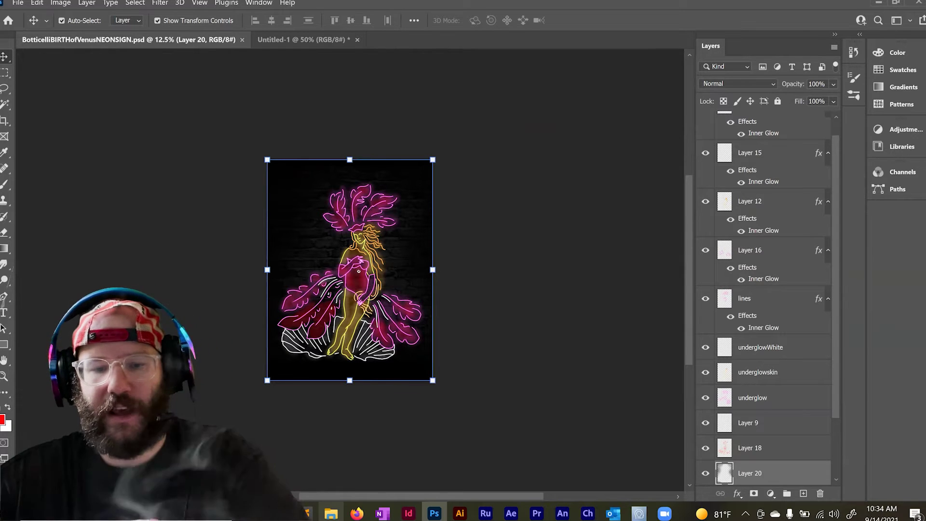
key("ctrl+plus")
key("ctrl+plus")
key("ctrl+plus")
key("ctrl+plus")
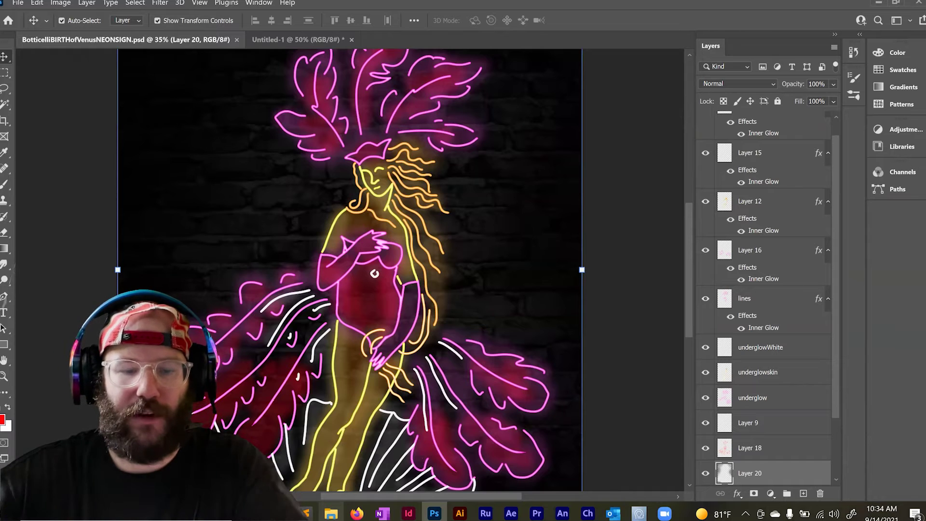
key("ctrl+minus")
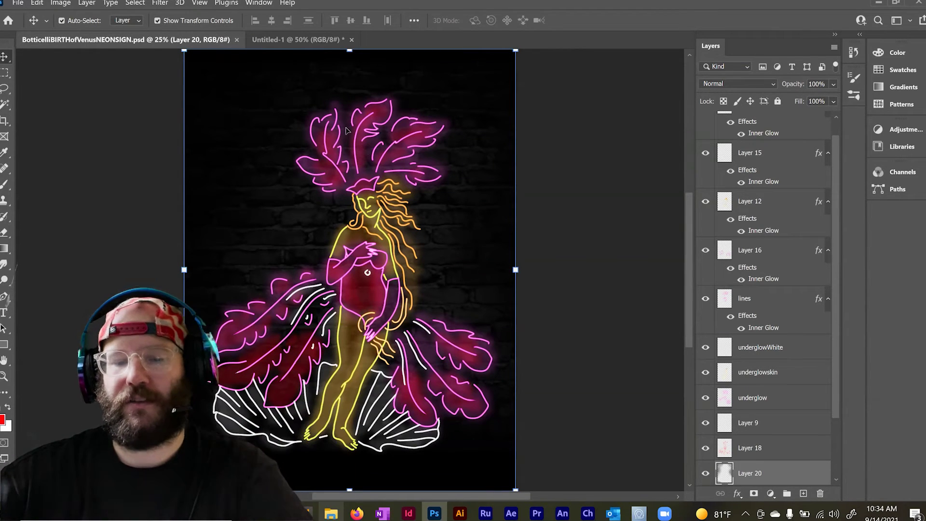
Return to the Untitled-1 document and merge all its visible layers
left_click(297, 40)
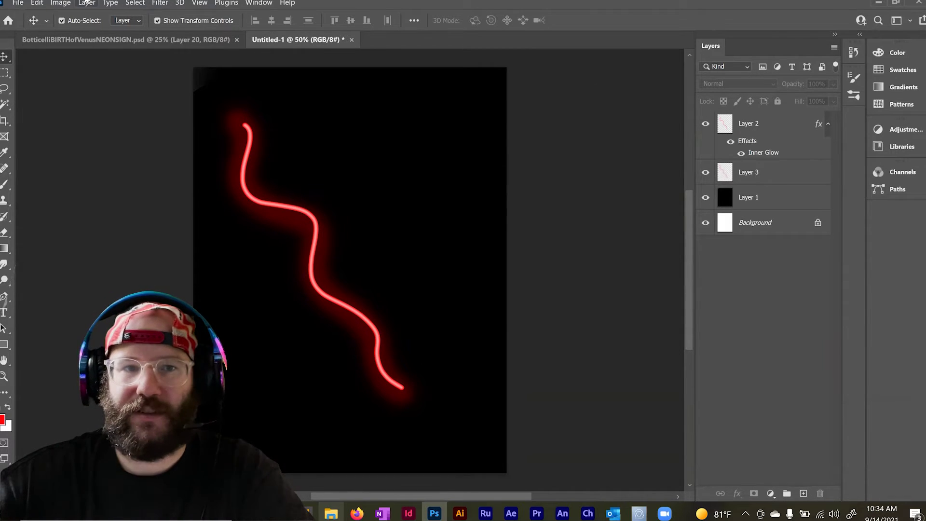
left_click(87, 4)
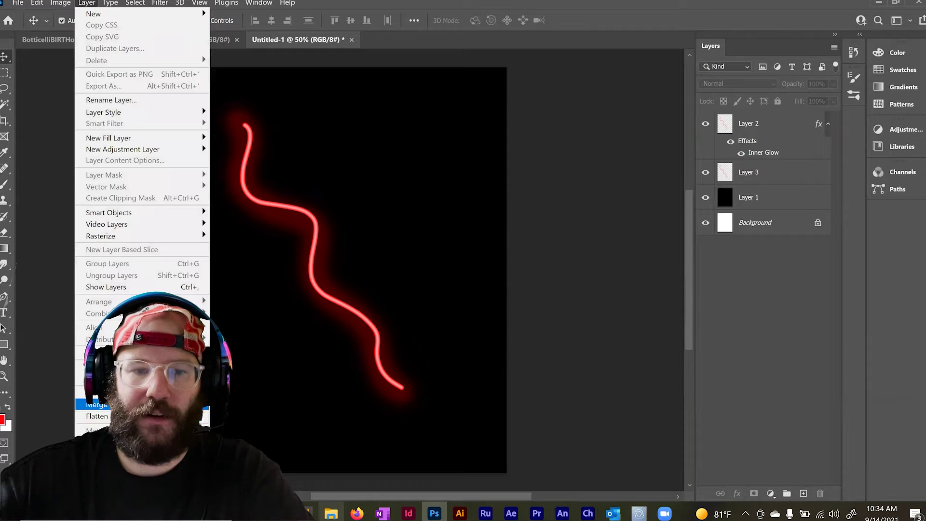
left_click(96, 404)
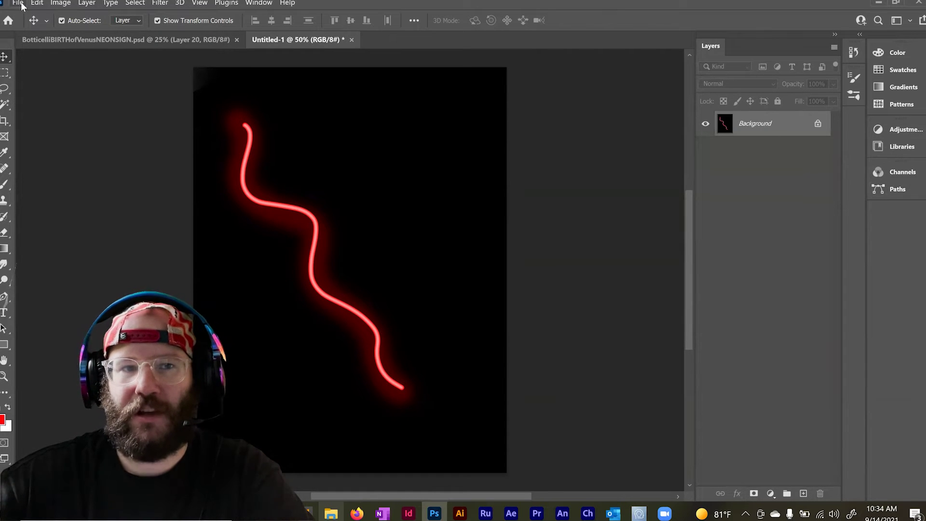
Review the file types offered when saving the merged image, choose the Photoshop format, and cancel the save
left_click(18, 3)
left_click(48, 139)
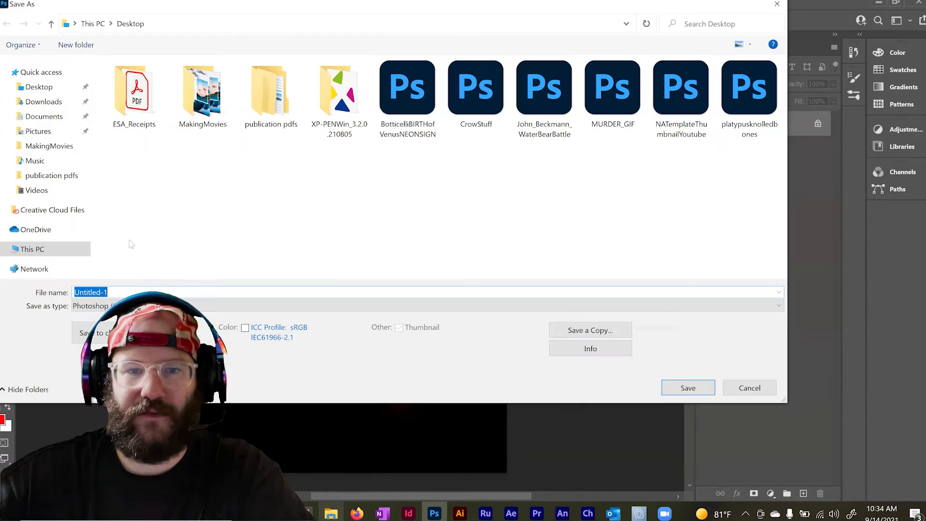
left_click(92, 306)
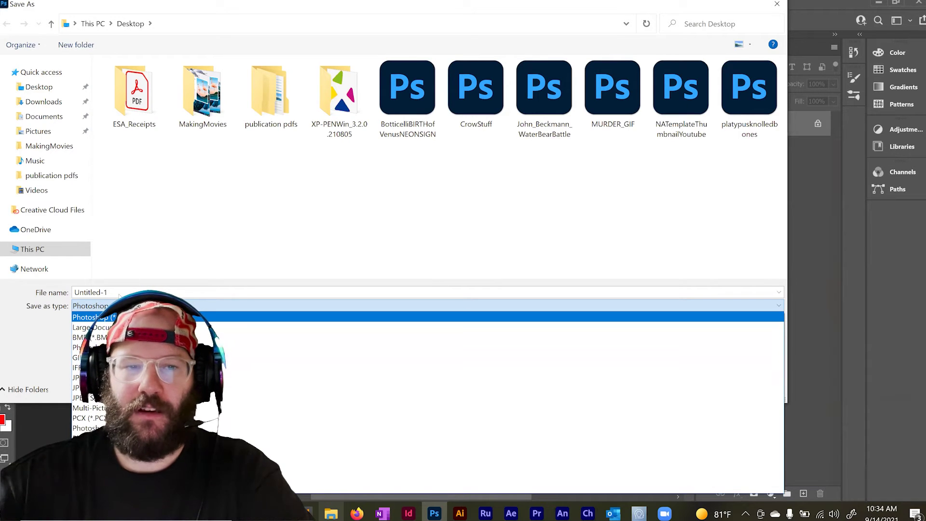
left_click(119, 317)
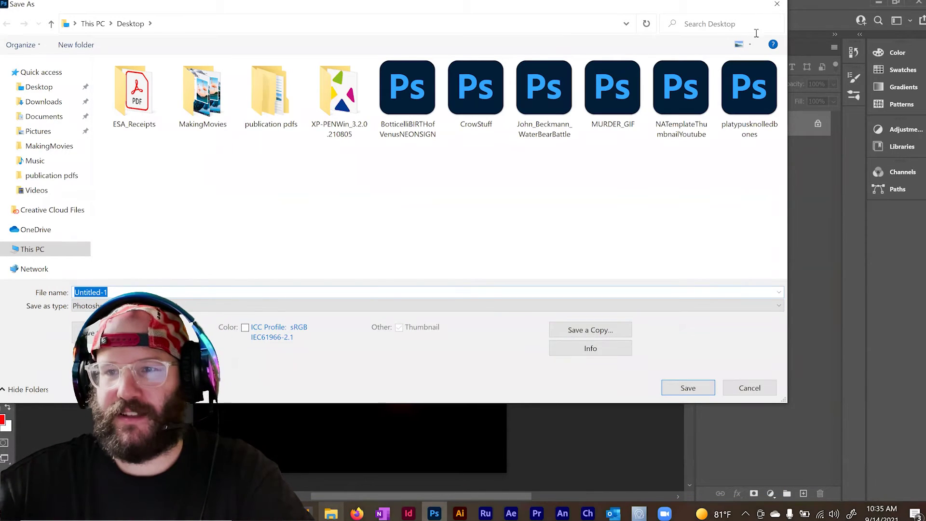
left_click(765, 383)
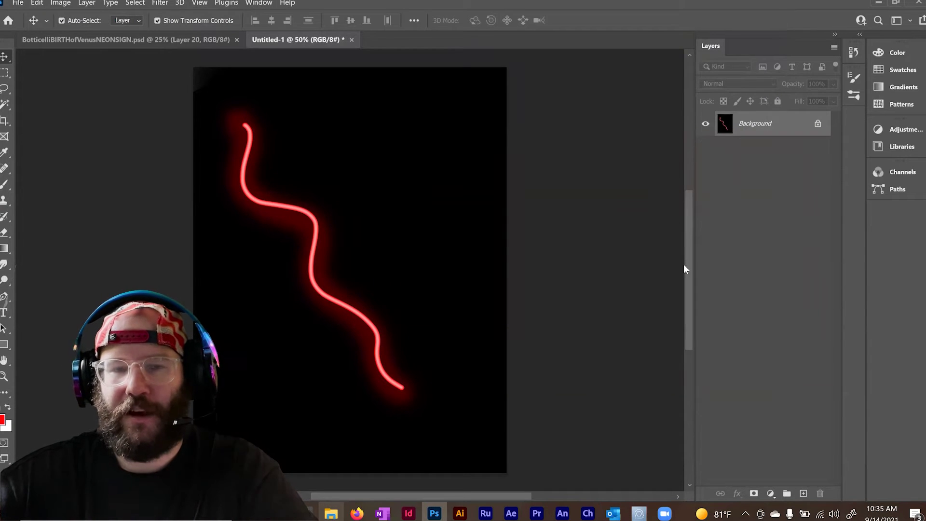
Undo the layer merge and hide the soft red glow layer beneath the line
key("ctrl+z")
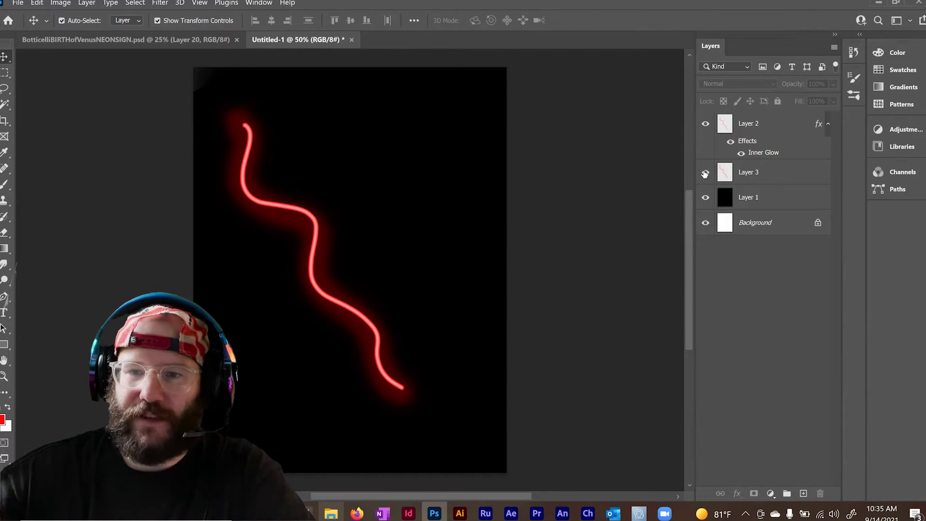
left_click(705, 173)
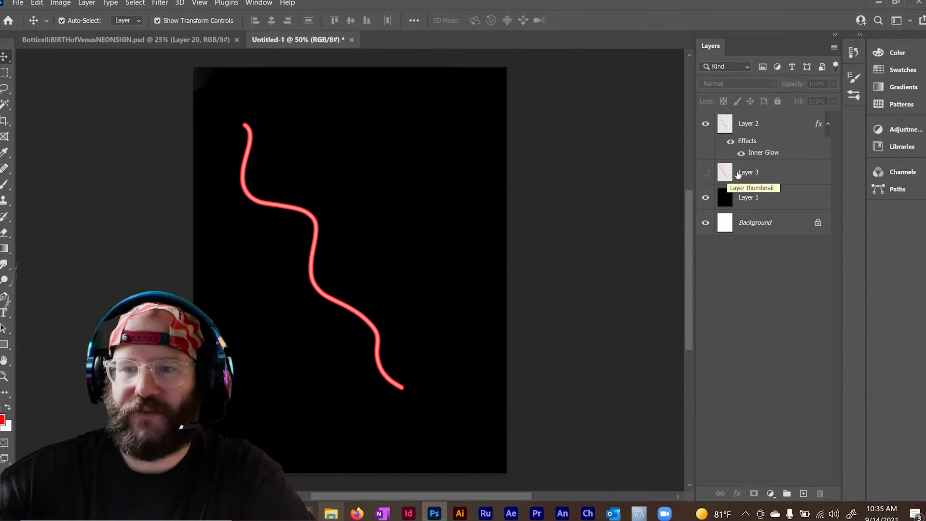
left_click(705, 174)
left_click(706, 175)
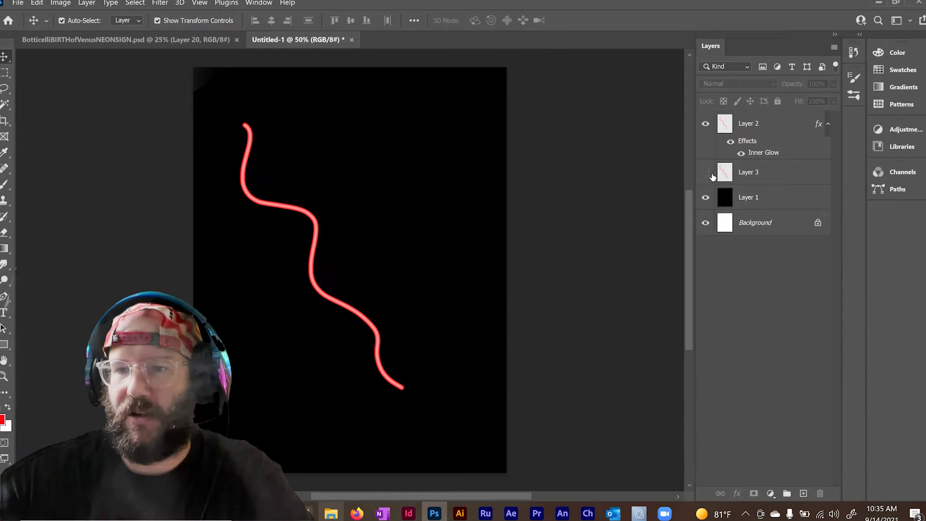
Desaturate the layer holding the red line and deselect it
left_click(746, 122)
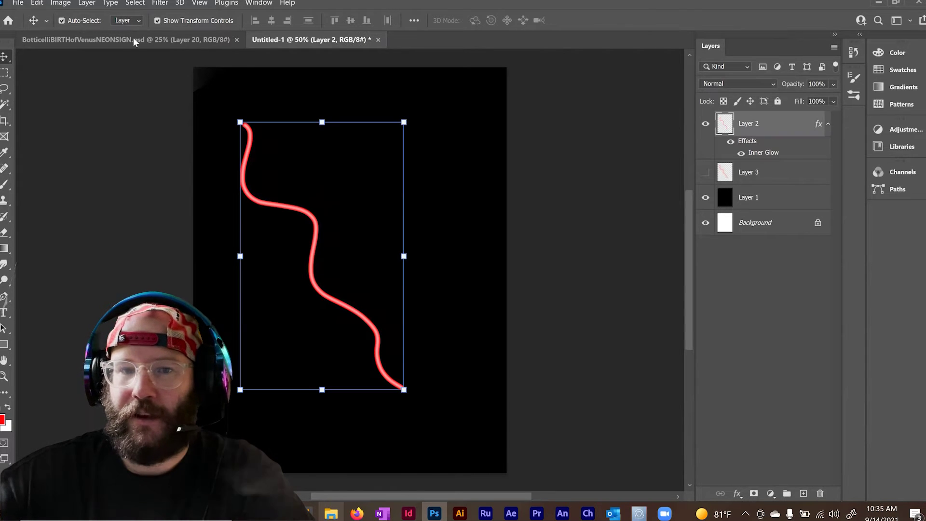
left_click(65, 3)
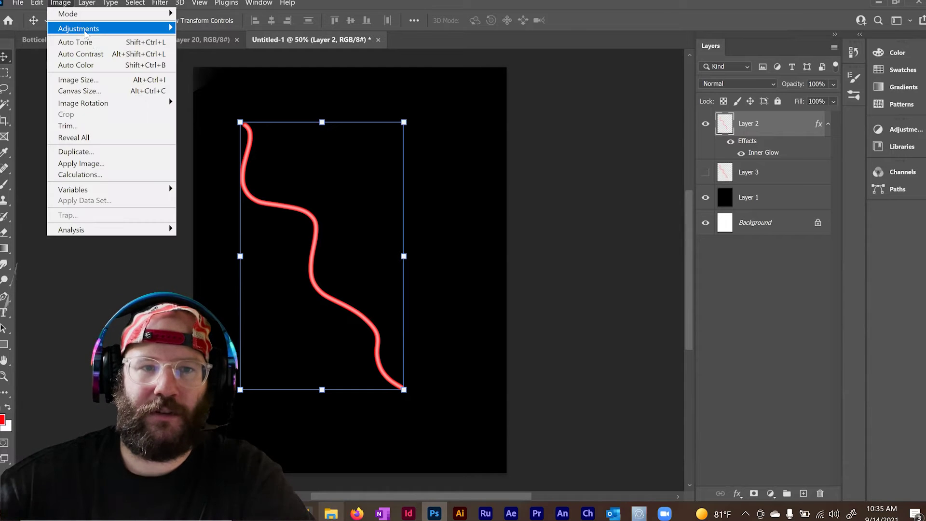
mouse_move(96, 28)
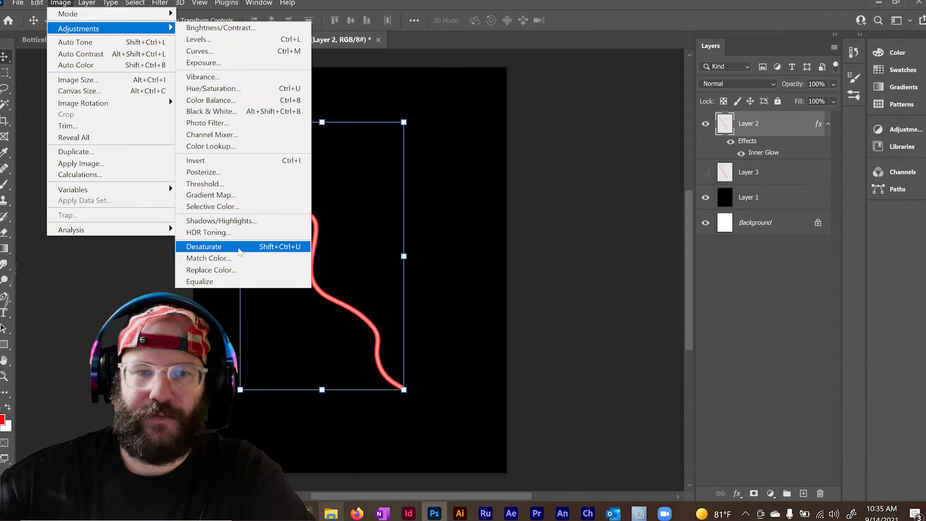
left_click(238, 247)
left_click(576, 234)
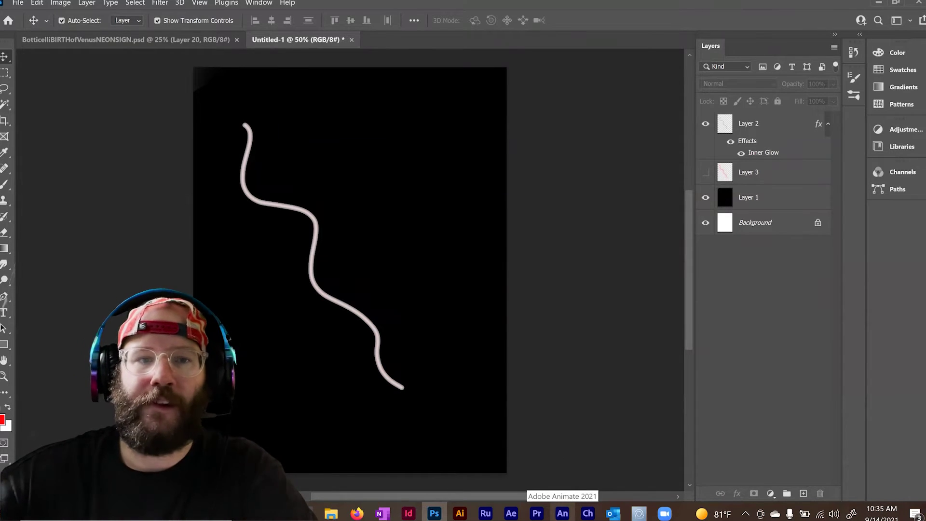
left_click(10, 3)
left_click(48, 143)
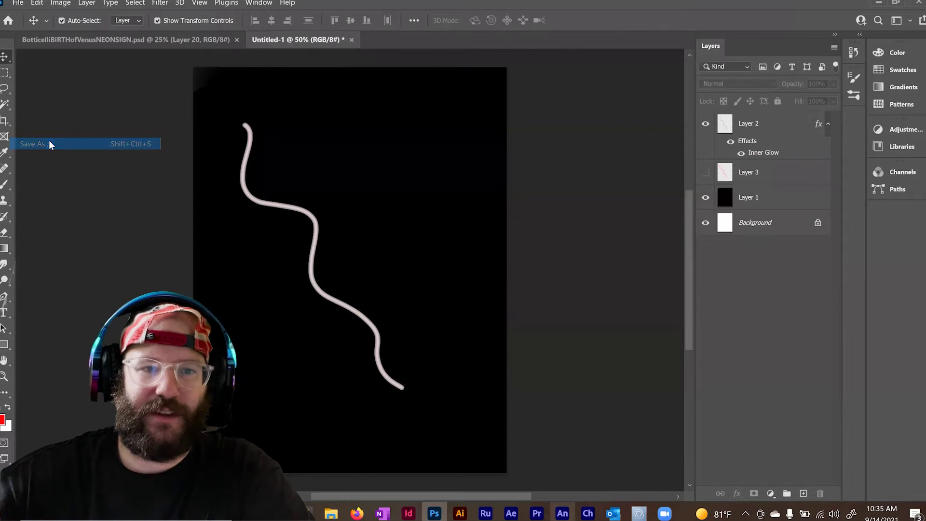
key("Escape")
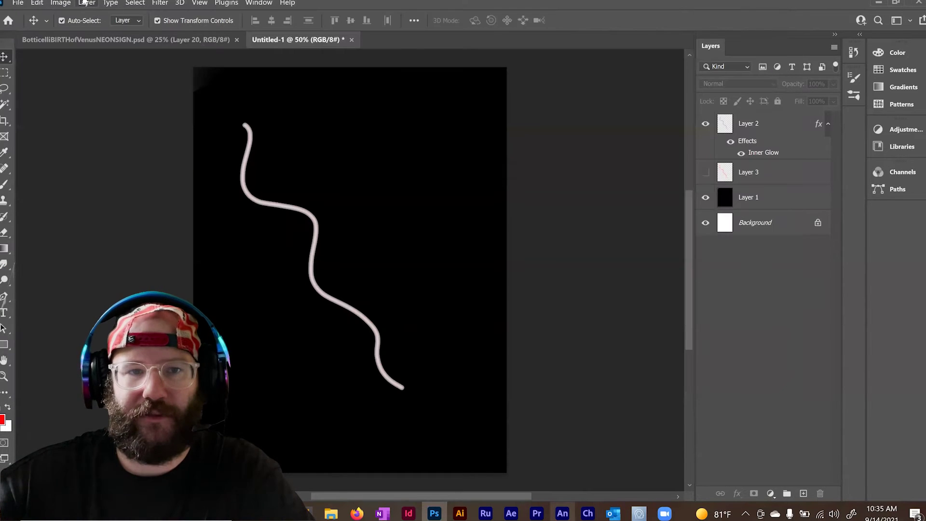
Flatten the image, discarding the hidden glow layer
left_click(87, 3)
left_click(96, 416)
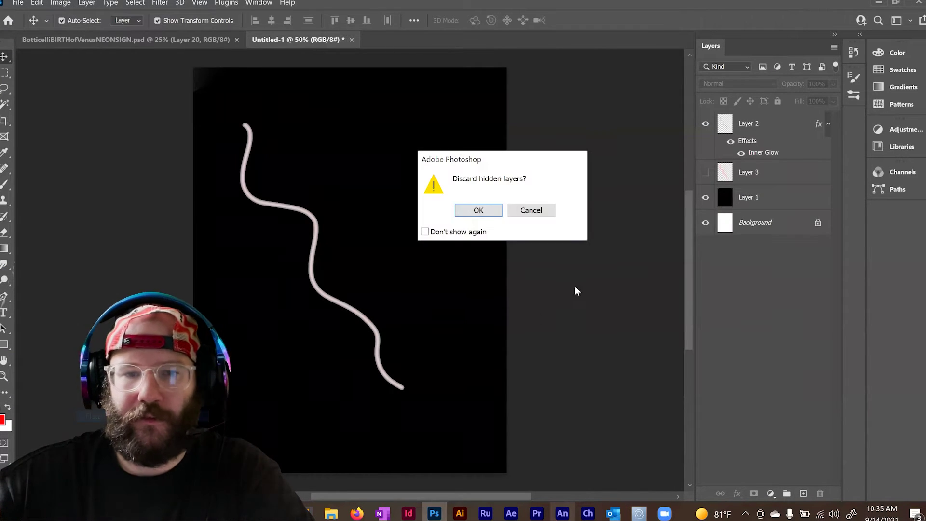
left_click(492, 209)
Look through the file types, including JPEG, offered for saving the flattened image, and cancel the save
left_click(18, 3)
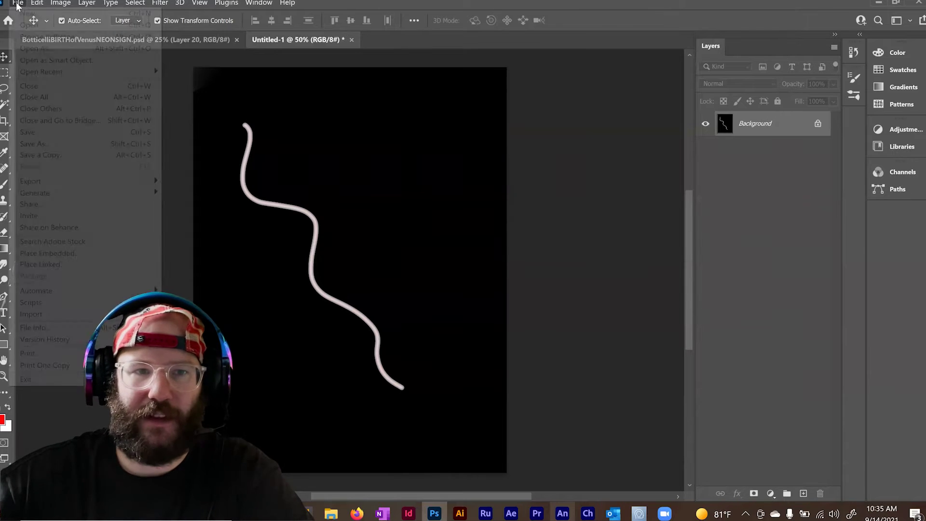
left_click(34, 143)
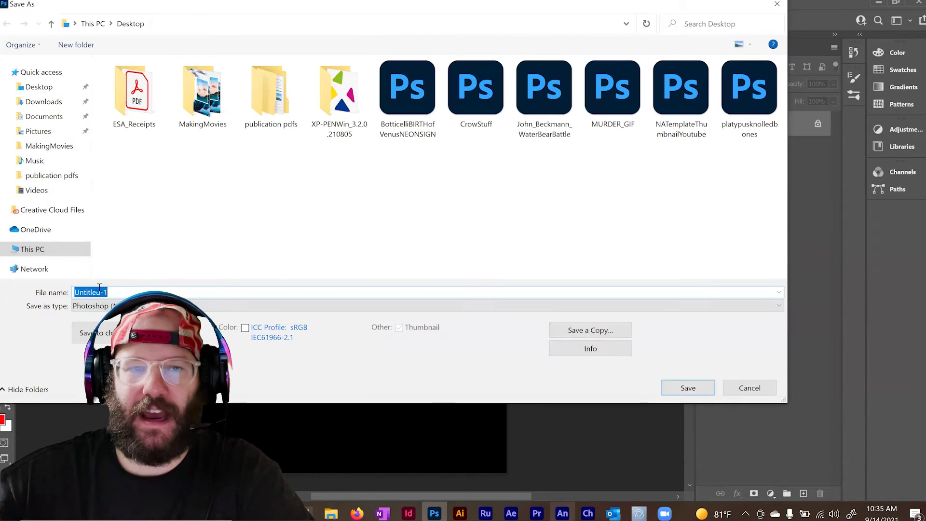
left_click(203, 306)
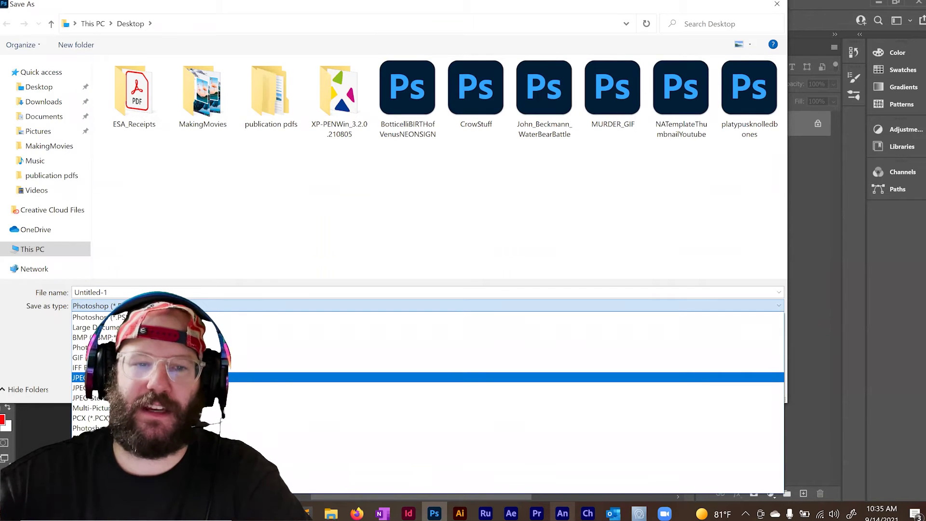
left_click(777, 6)
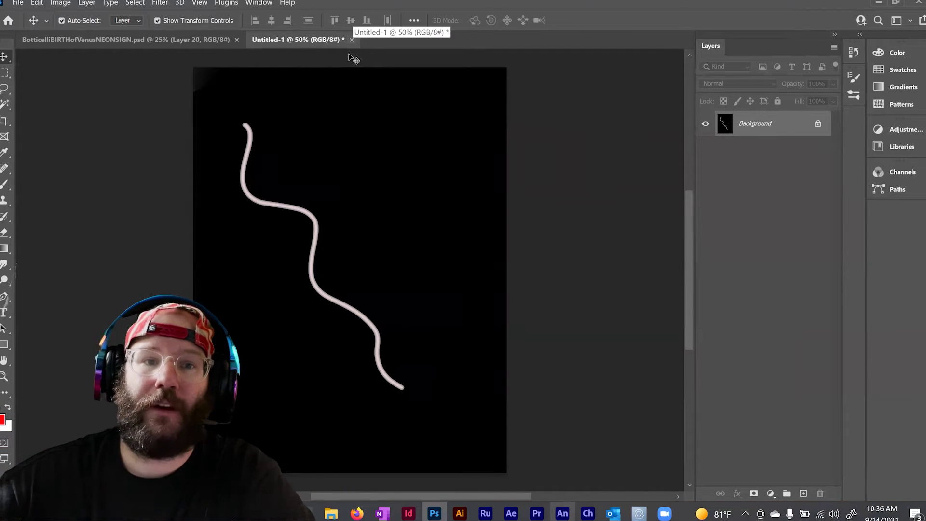
Close the Untitled-1 document without saving its changes
left_click(351, 40)
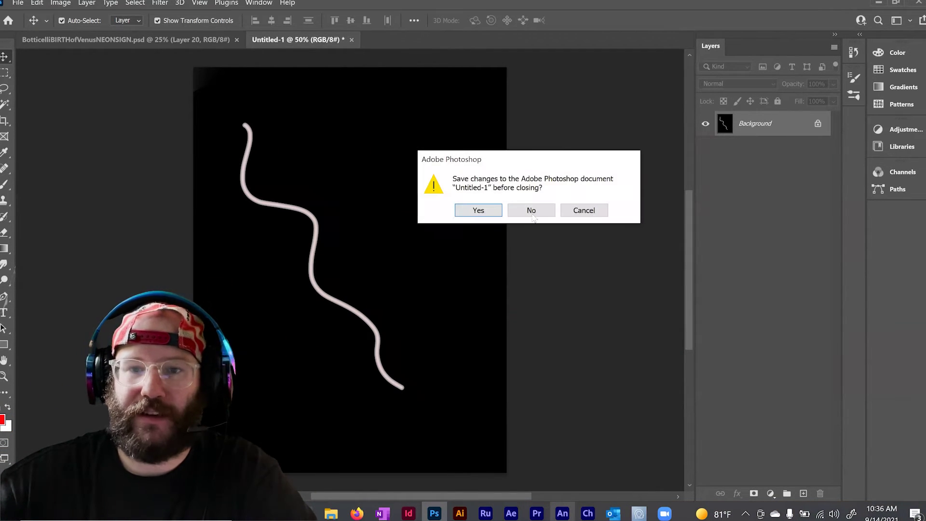
left_click(531, 209)
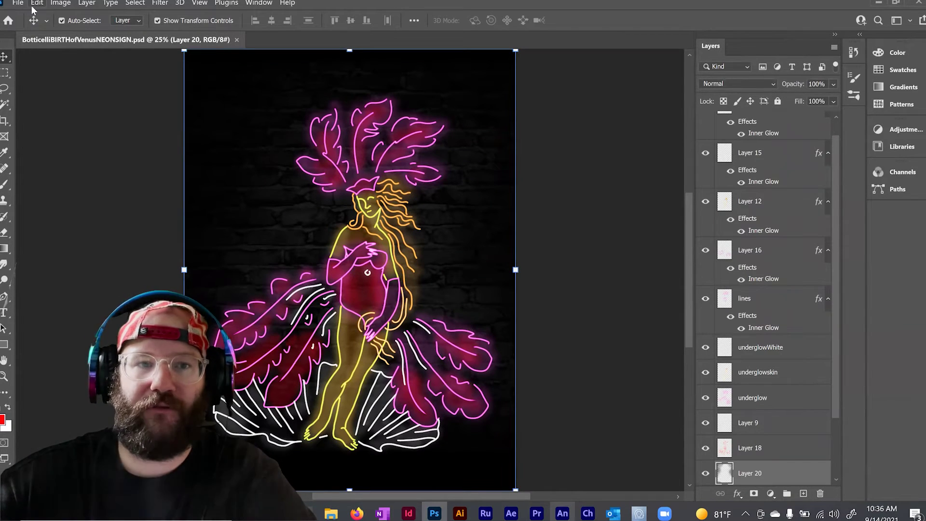
Open the BotticelliBIRTHofVenusNEONSIGN ALLOFF_2, ALLON_1, FeathersOn_4, FeathersOn_5 and SkinOn_3 images from the Desktop together
left_click(18, 3)
left_click(30, 26)
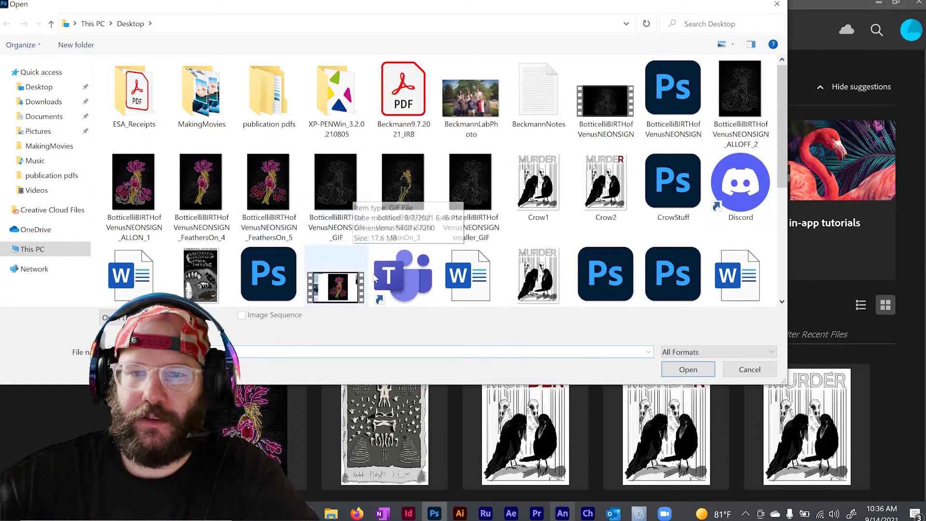
left_click(731, 118)
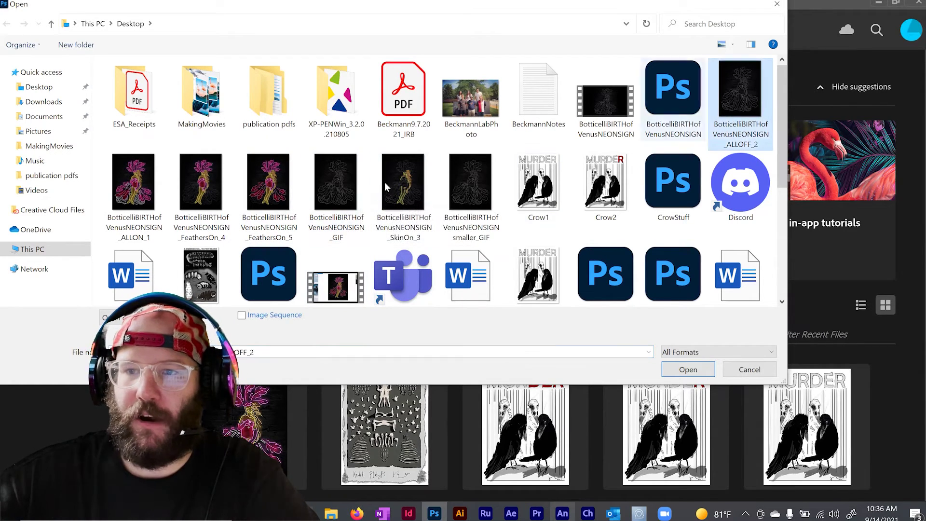
left_click(150, 207, "ctrl")
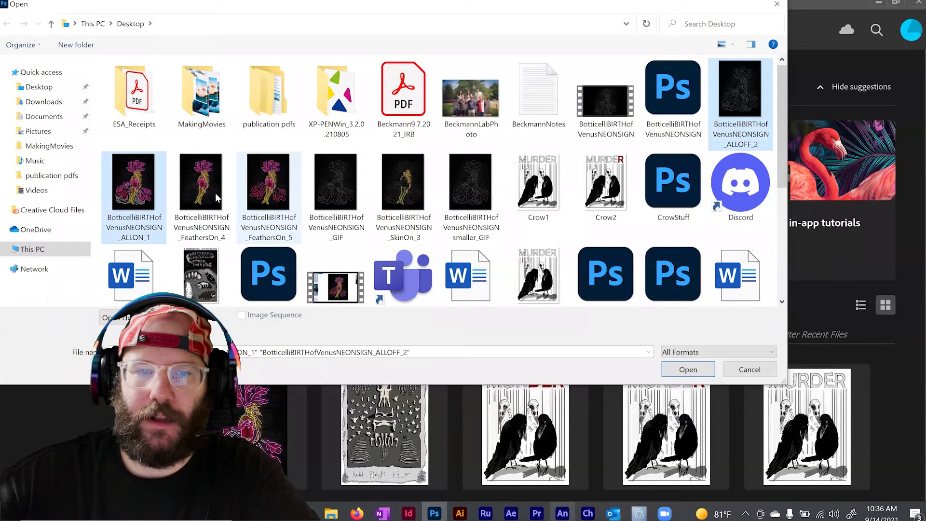
left_click(199, 190, "ctrl")
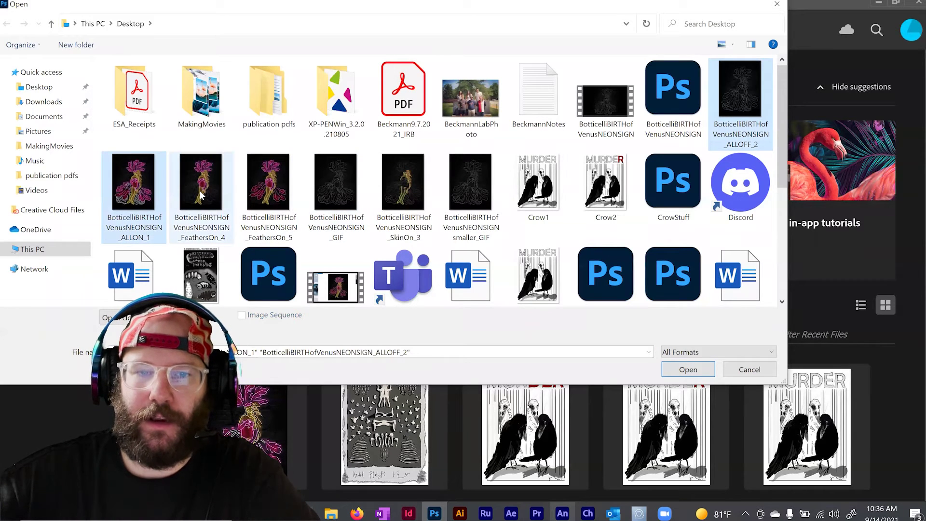
left_click(255, 192, "ctrl")
left_click(411, 193, "ctrl")
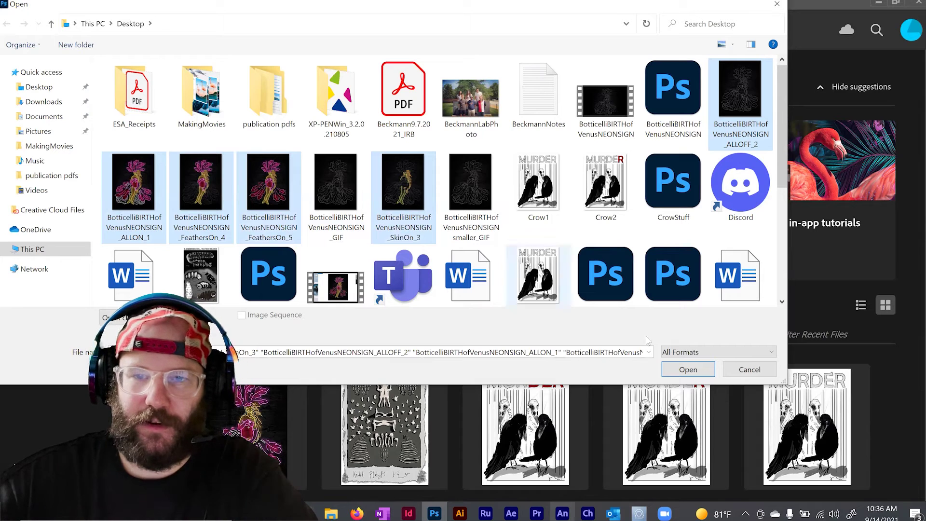
left_click(689, 369)
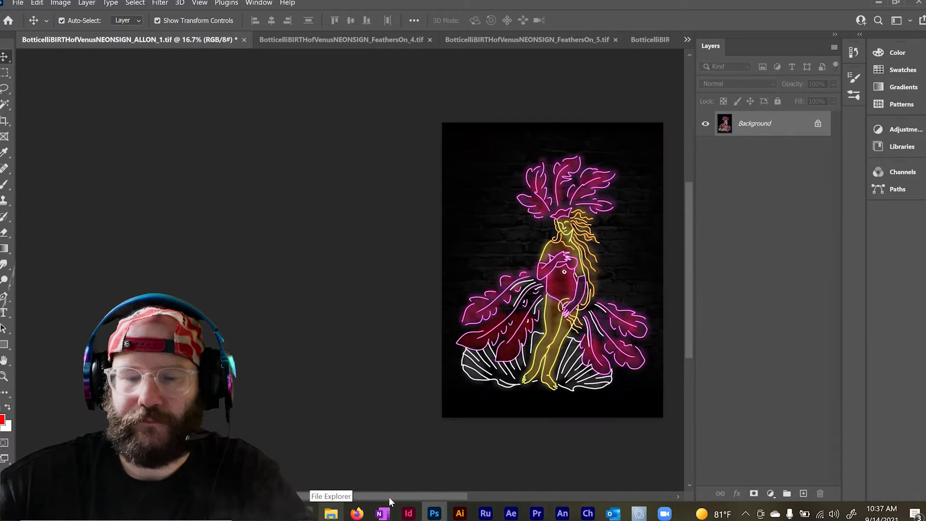
Copy the FeathersOn_4 image into the ALLON_1 document as a new layer aligned with the canvas
left_click(333, 40)
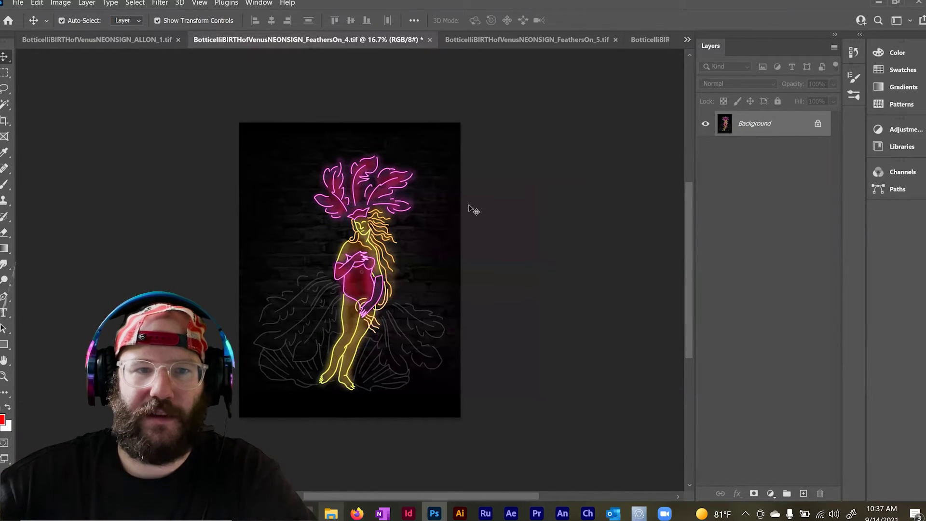
left_click_drag(407, 207, 448, 256)
left_click(449, 254)
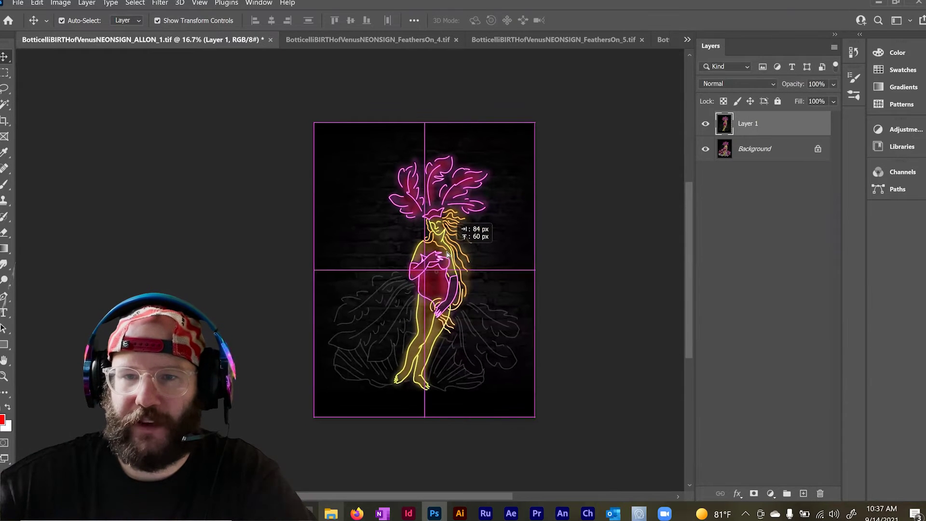
Compare Layer 1 with the Background by repeatedly hiding and showing it, and return to the FeathersOn_4 document
left_click(706, 124)
left_click(705, 124)
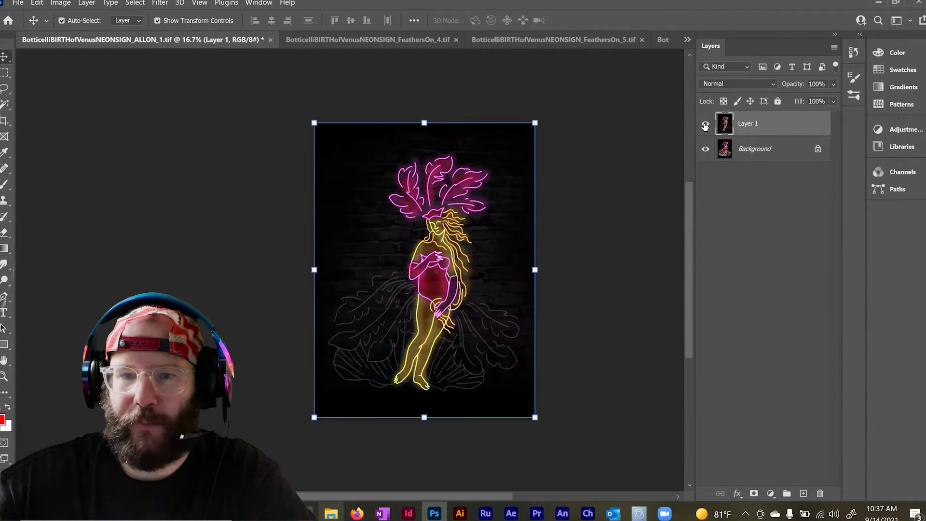
left_click(705, 124)
left_click(705, 124)
left_click(705, 124)
left_click(705, 124)
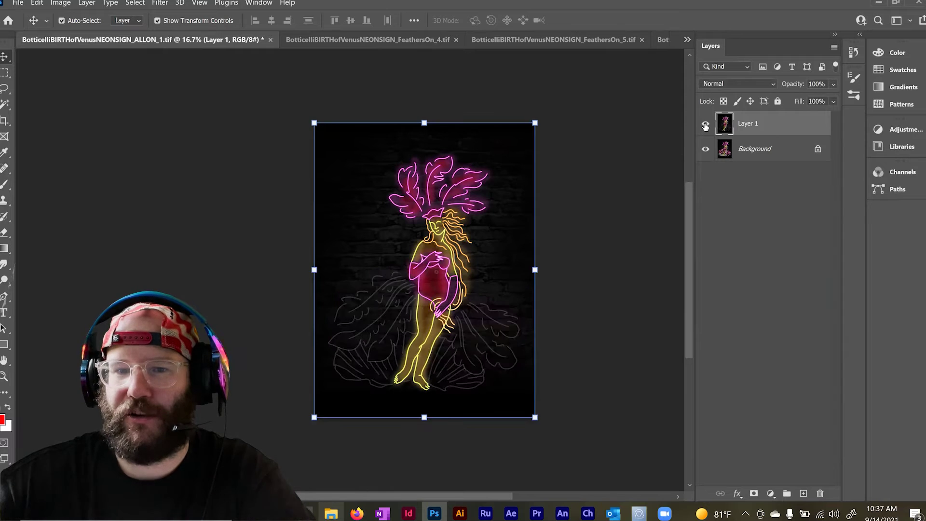
left_click(705, 125)
left_click(706, 124)
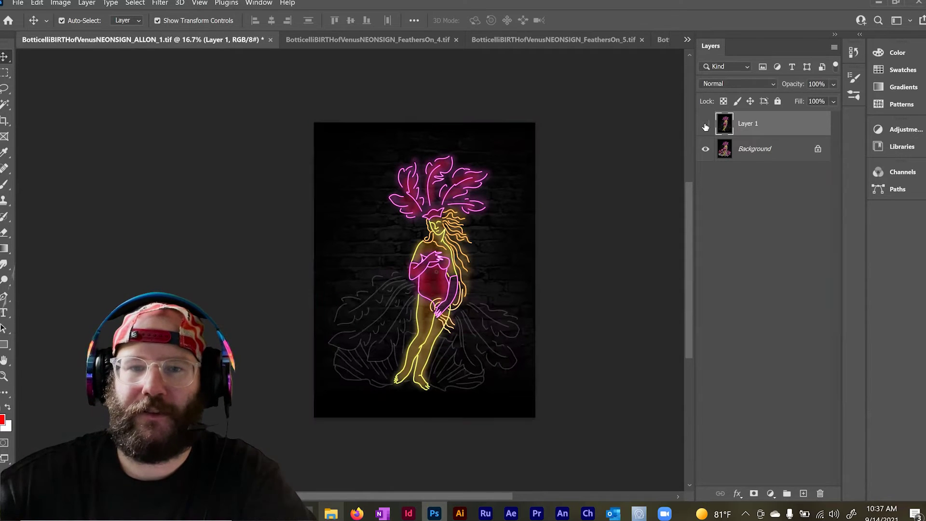
left_click(706, 124)
left_click(366, 39)
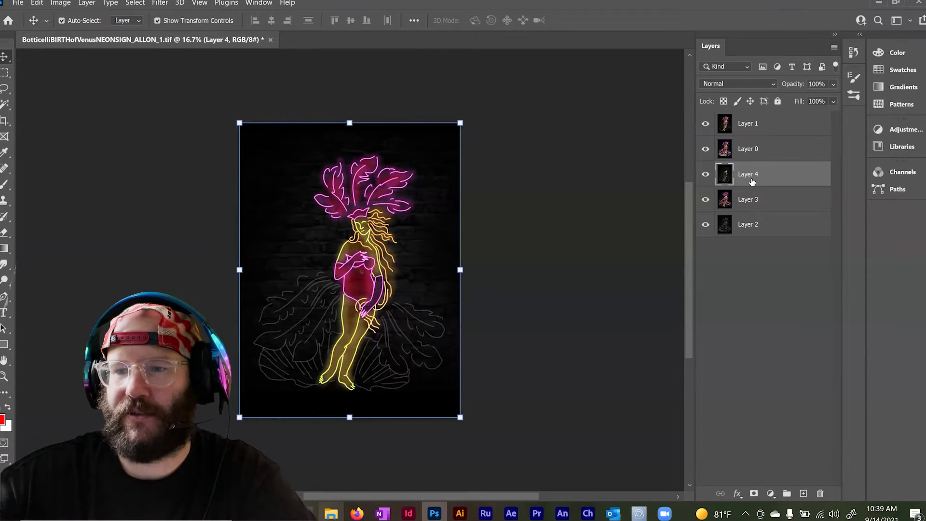
Move Layer 4 directly above Layer 2, hide Layers 1, 0 and 3, and check Layer 4 against Layer 2
left_click_drag(752, 181, 760, 220)
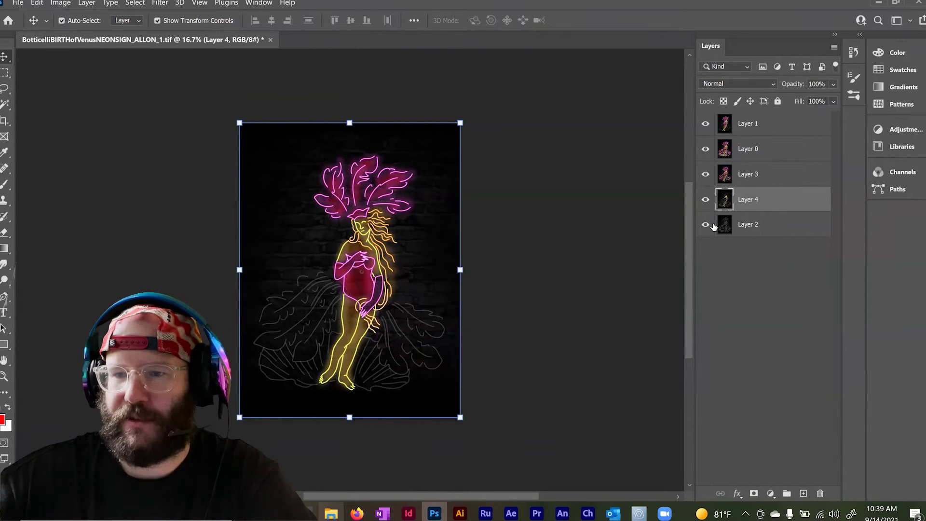
left_click(705, 121)
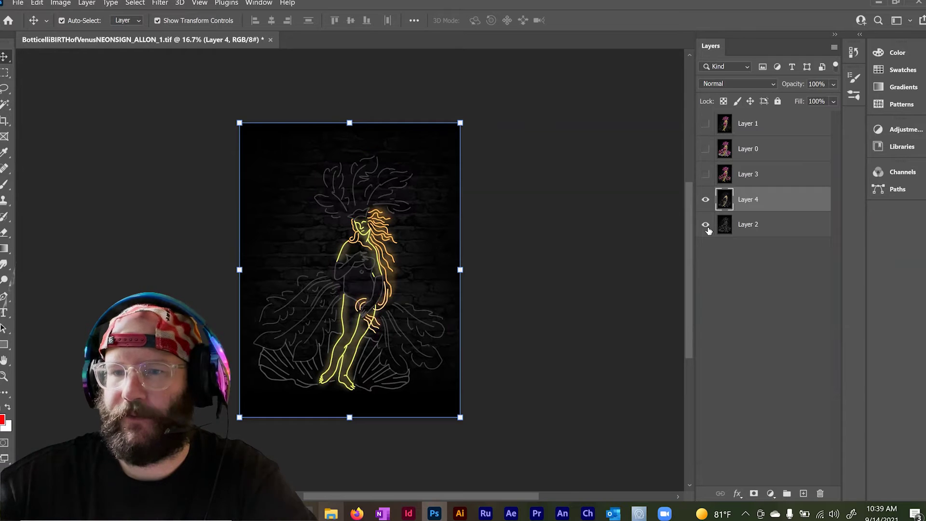
left_click(706, 200)
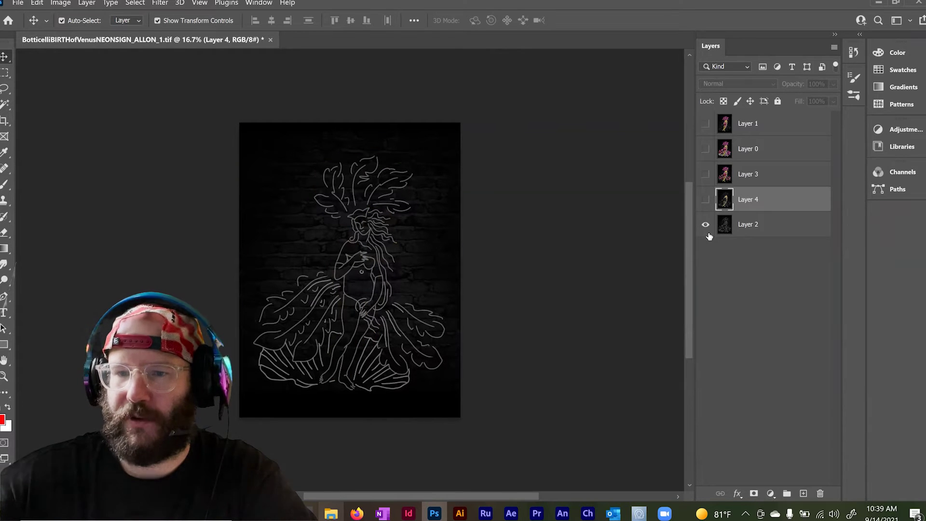
left_click(706, 200)
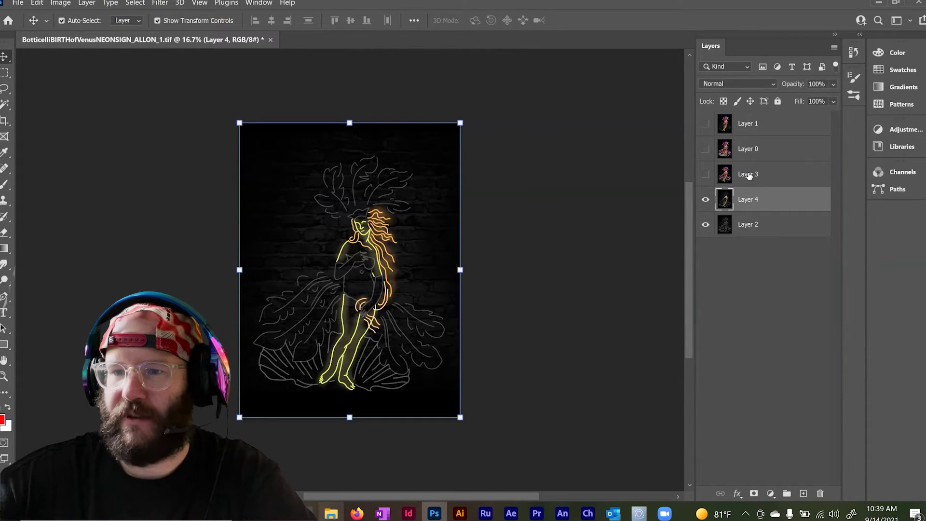
Move Layer 1 directly above Layer 4 and make Layers 1, 3 and 0 visible again one by one
left_click_drag(747, 126, 746, 175)
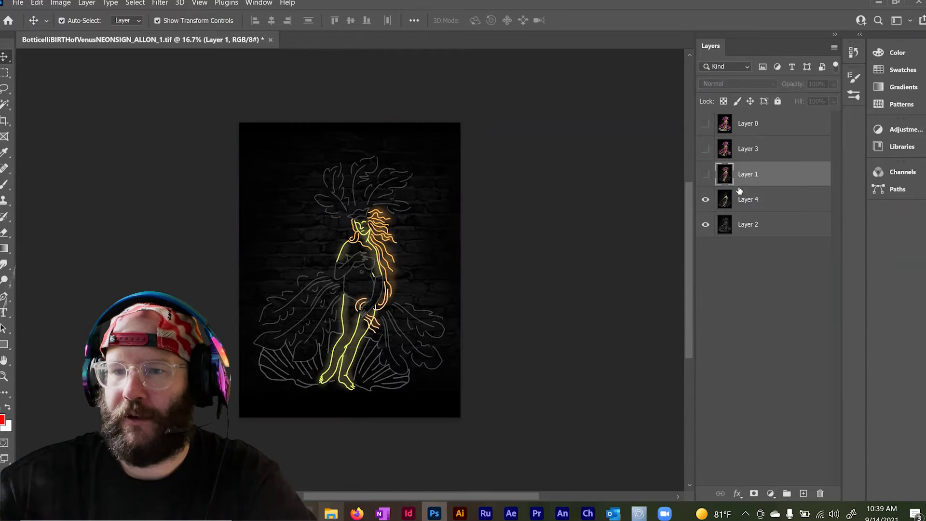
left_click(706, 174)
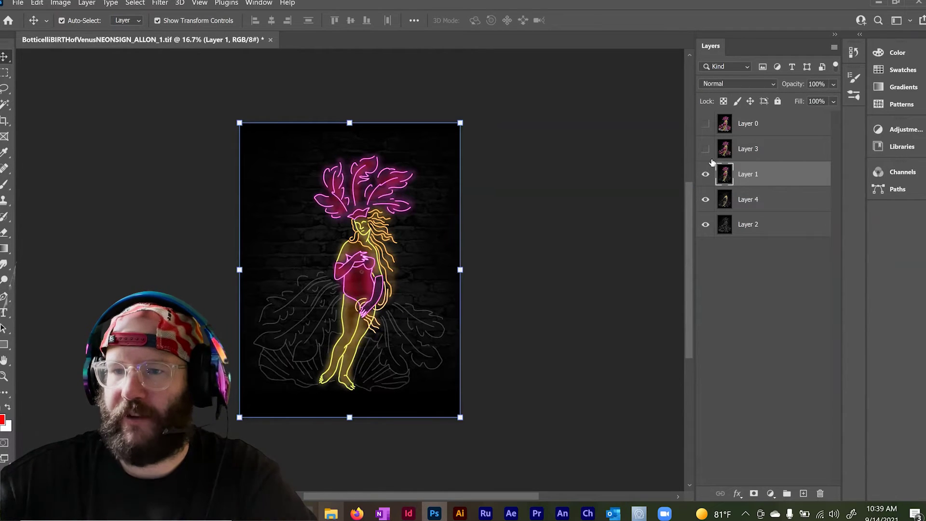
left_click(706, 150)
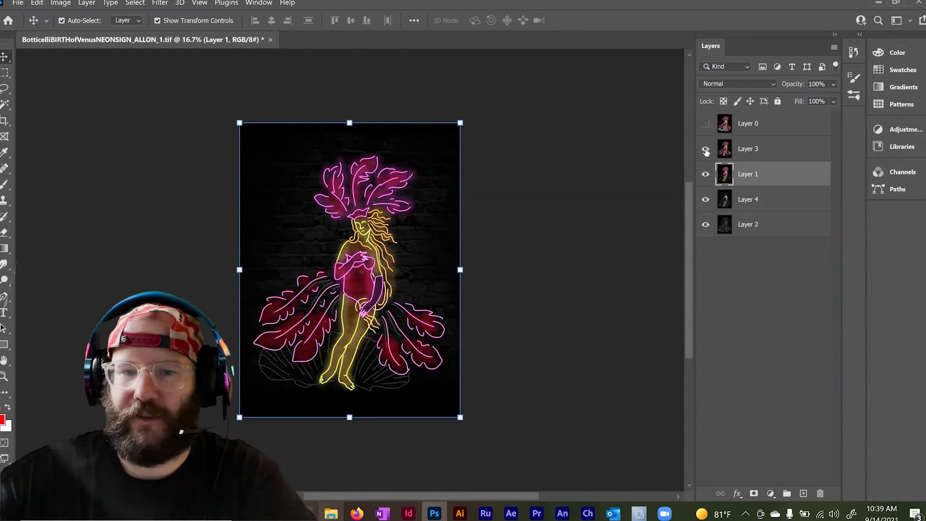
left_click(707, 127)
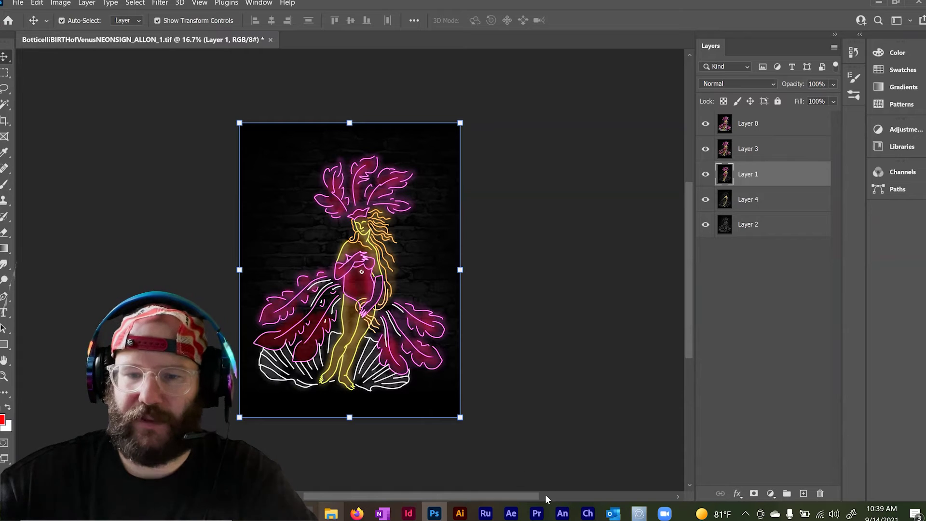
Show the Timeline and create a frame animation for the layered neon sign
left_click(259, 3)
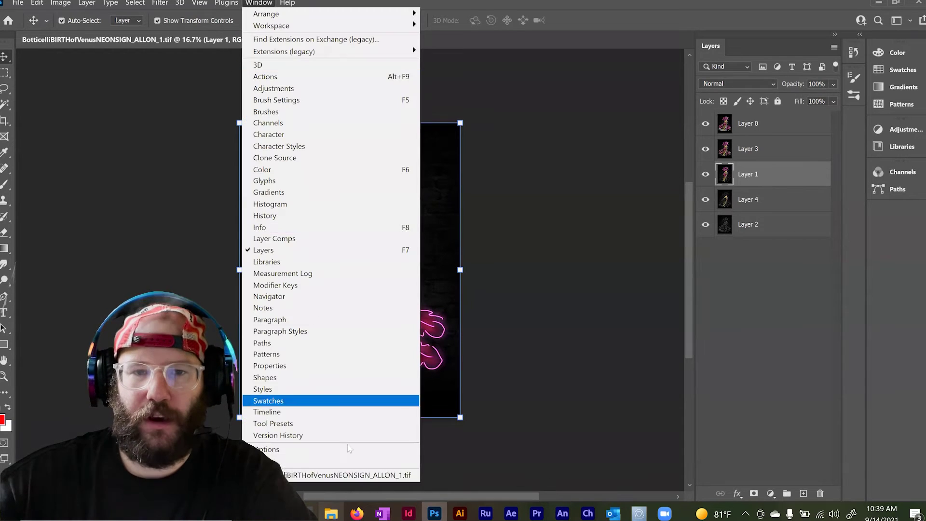
left_click(281, 412)
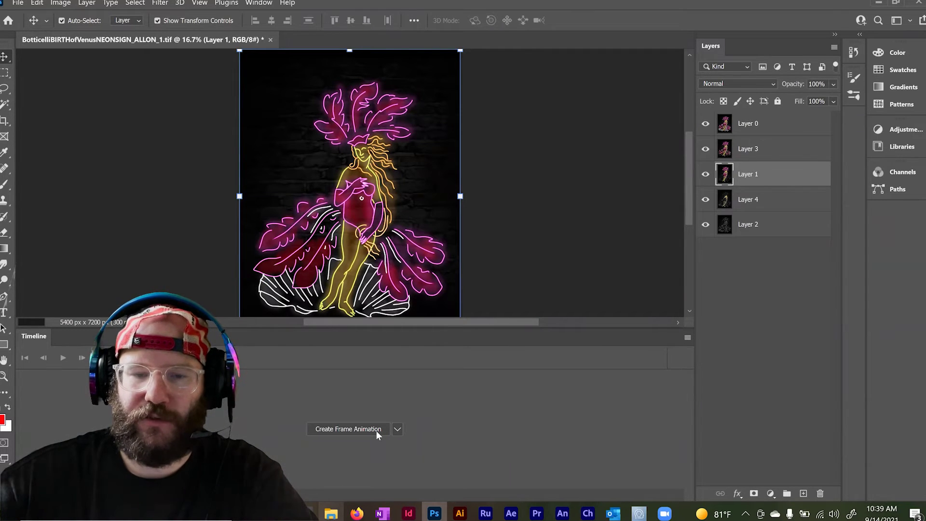
left_click(398, 430)
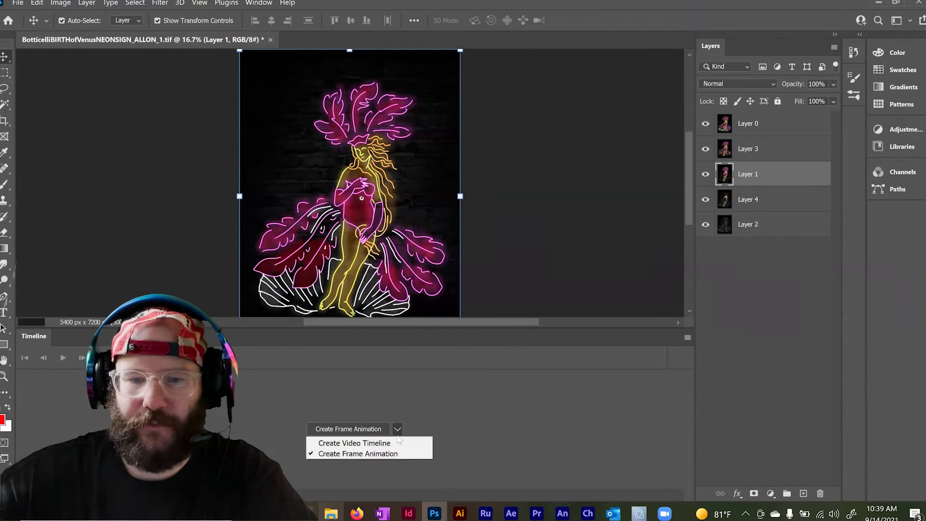
left_click(388, 453)
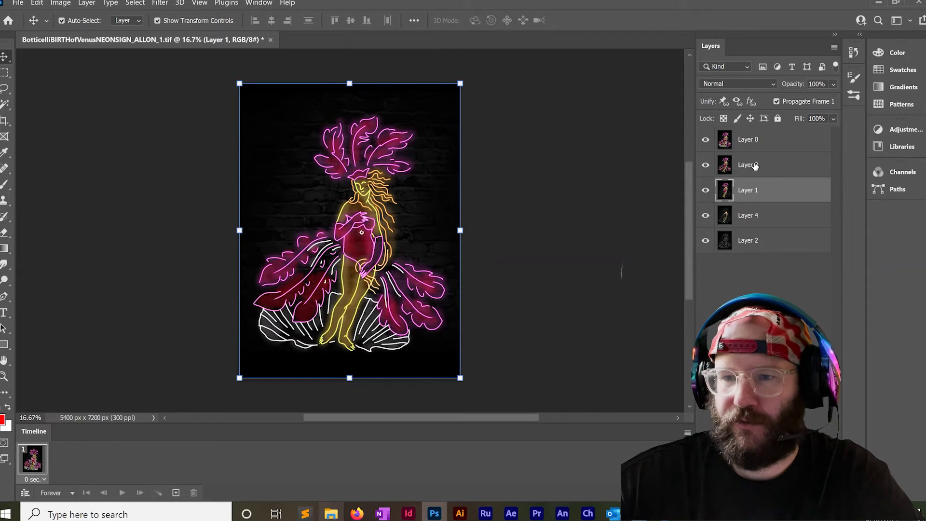
Add four duplicate frames to the animation for a total of five
left_click(177, 492)
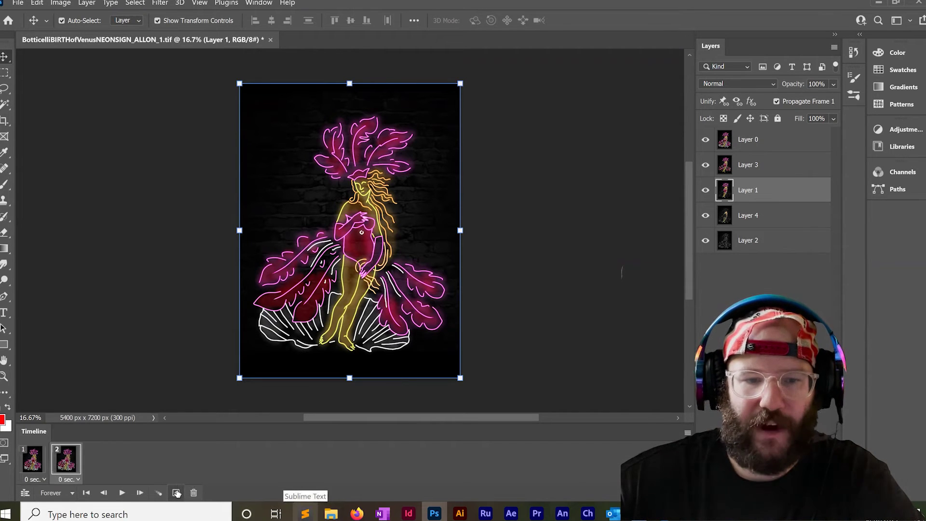
left_click(177, 492)
left_click(176, 492)
left_click(177, 492)
Set frame 1's delay to 0.5 seconds and hide Layers 4, 1, 3 and 0, leaving only the unlit Layer 2
left_click(41, 461)
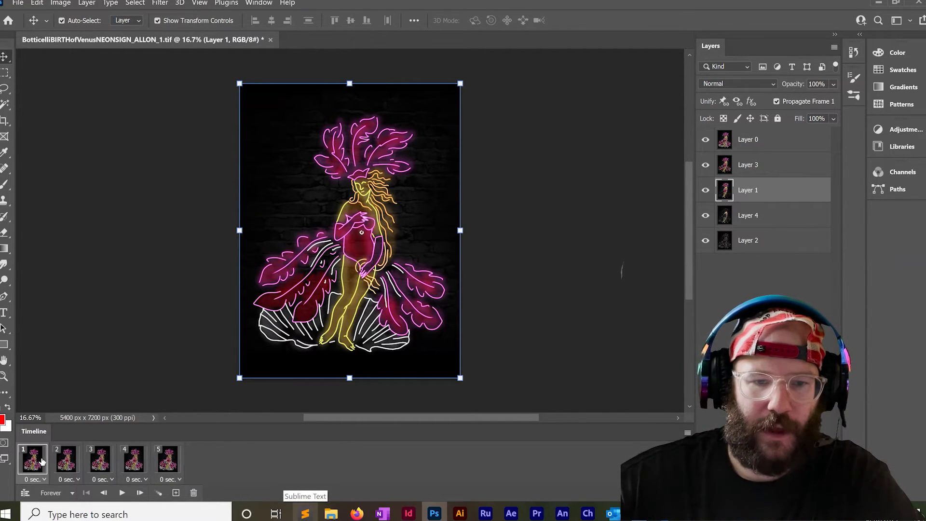
left_click(44, 482)
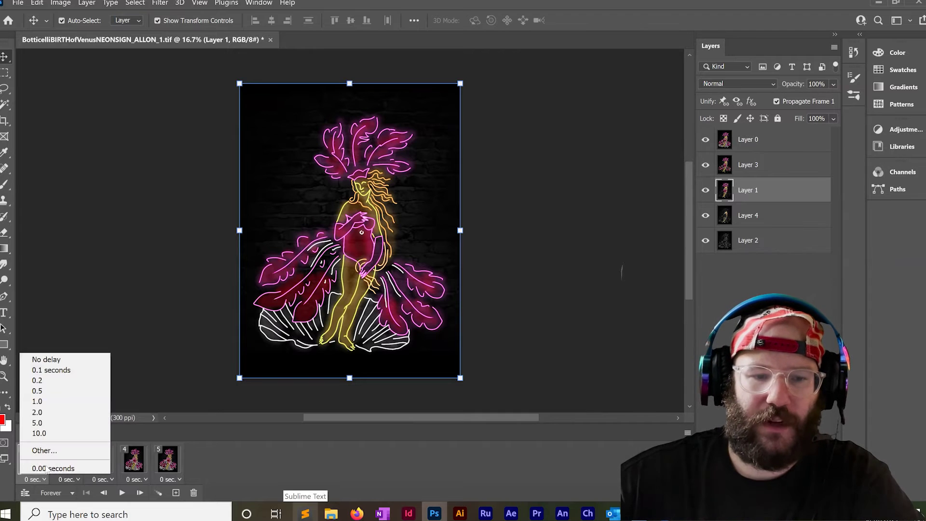
left_click(53, 392)
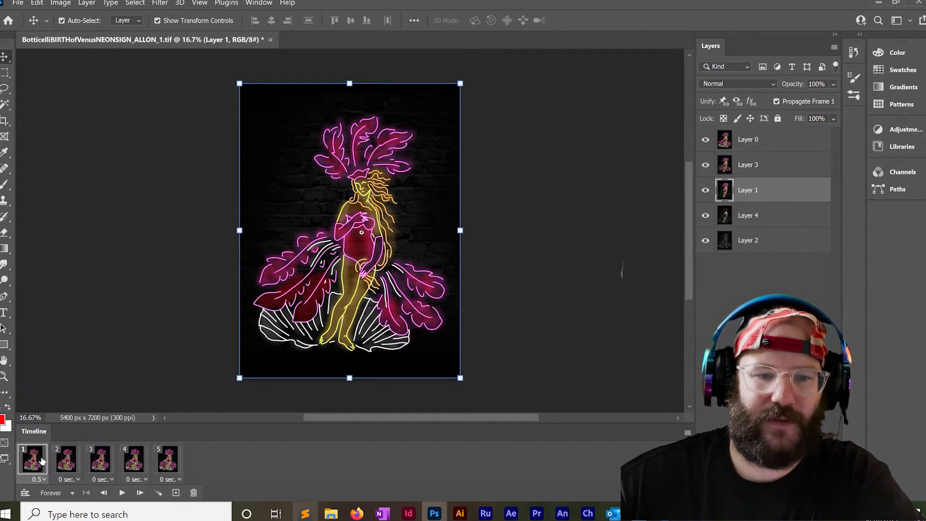
left_click(705, 216)
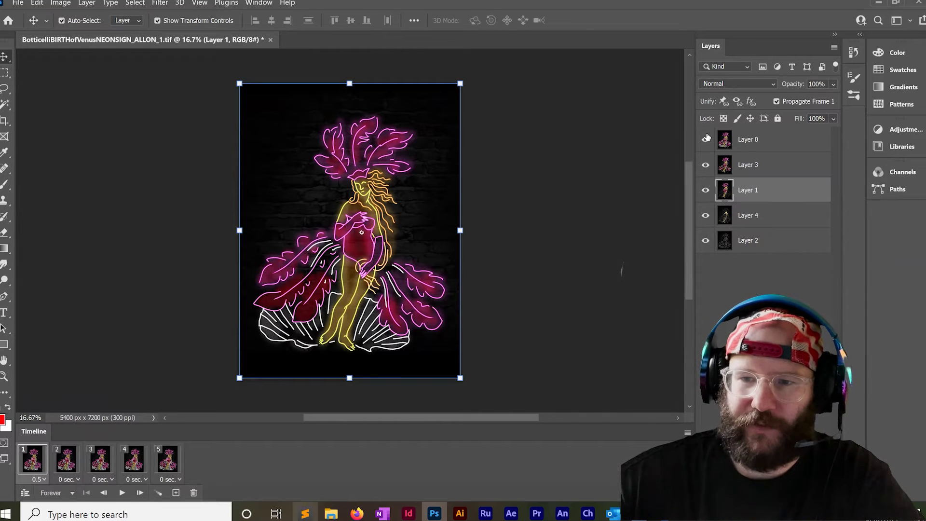
left_click(706, 190)
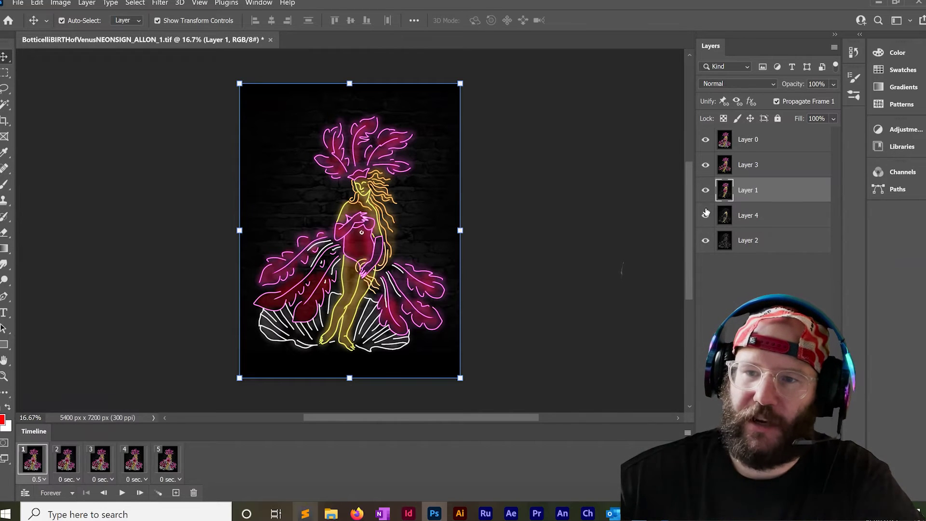
left_click(706, 165)
left_click(705, 140)
Set frame 2's delay to 0.5 seconds and make Layer 4 visible in that frame
left_click(69, 464)
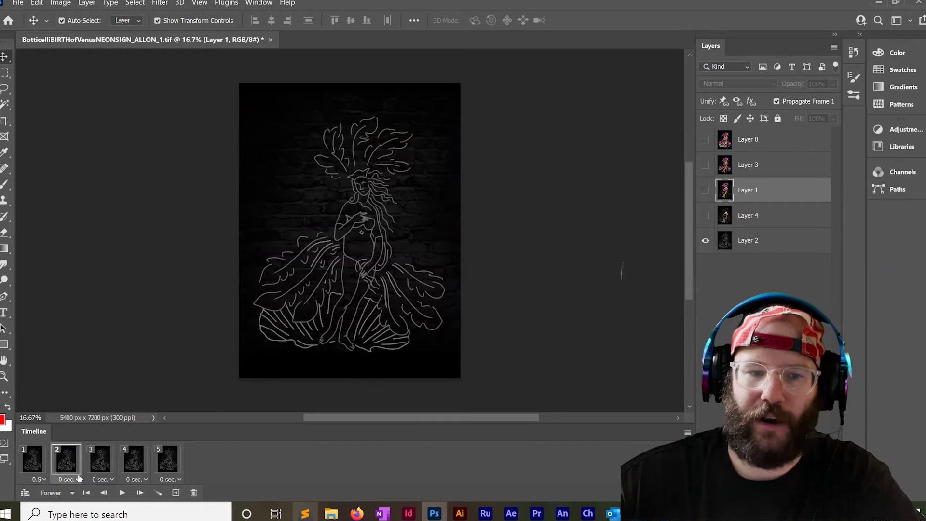
left_click(69, 479)
left_click(80, 392)
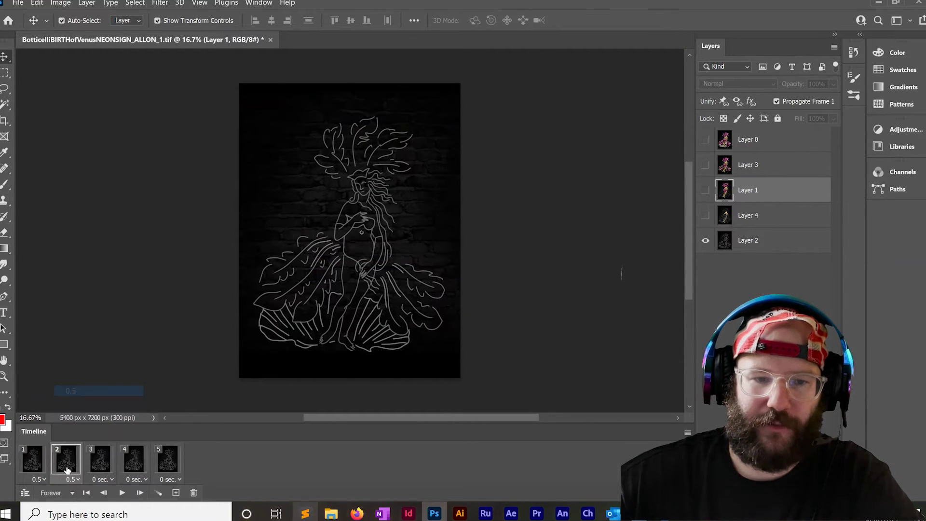
left_click(705, 216)
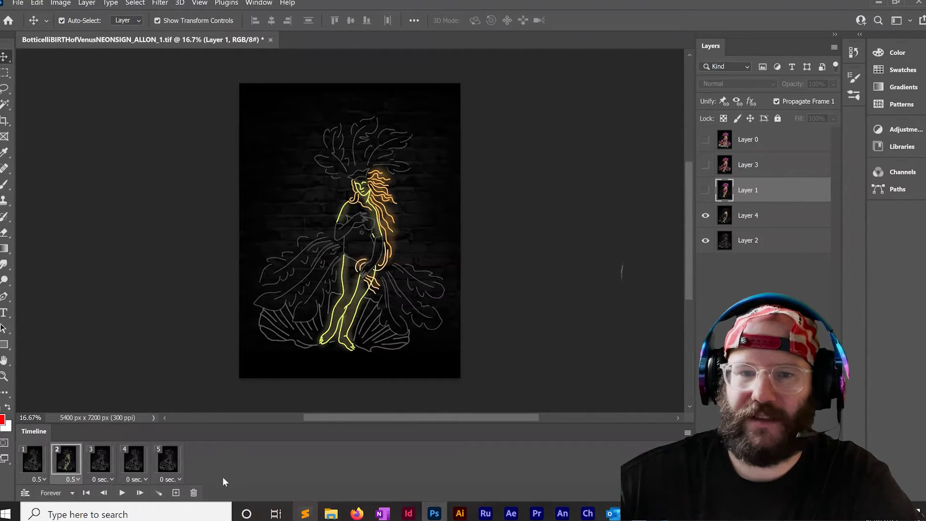
Set frame 3's delay to 0.5 seconds and make Layers 4 and 1 visible in that frame
left_click(108, 476)
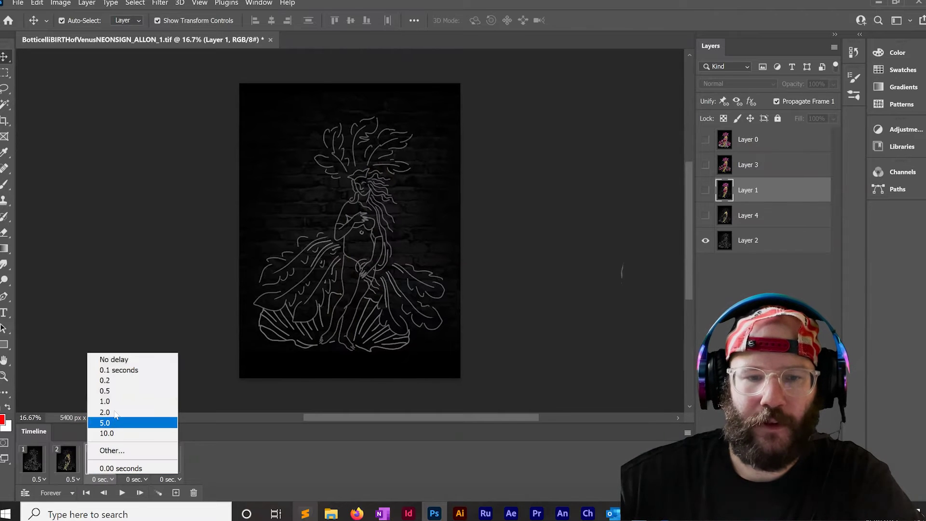
left_click(113, 392)
left_click(706, 216)
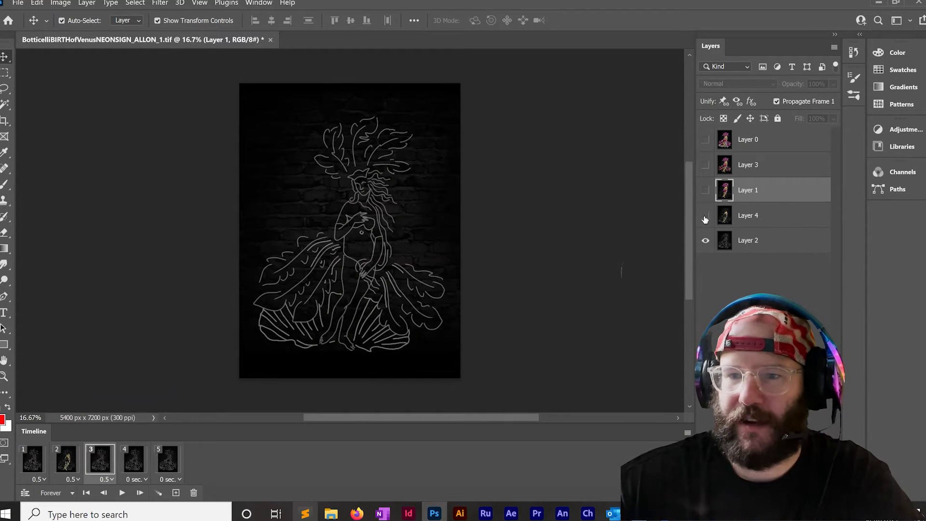
left_click(705, 190)
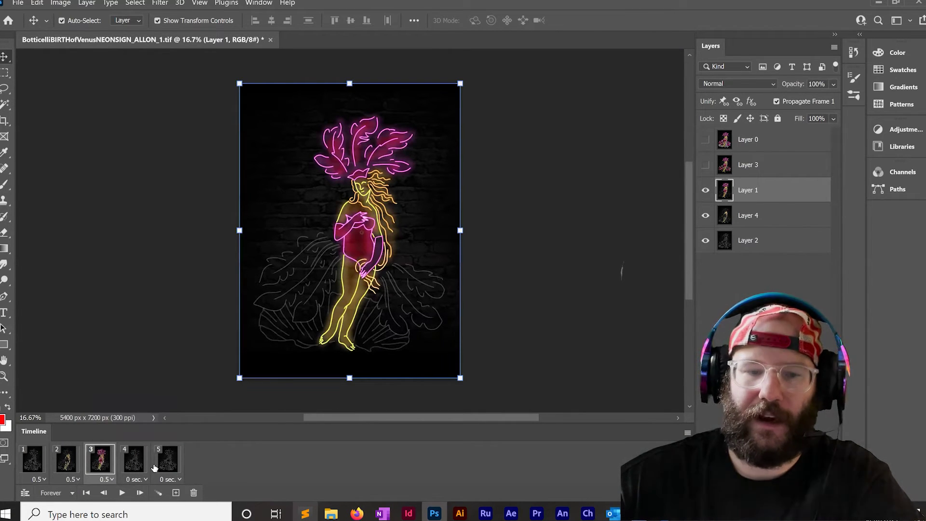
Set frame 4's delay to 0.5 seconds and make Layers 4, 1 and 3 visible in that frame
left_click(137, 463)
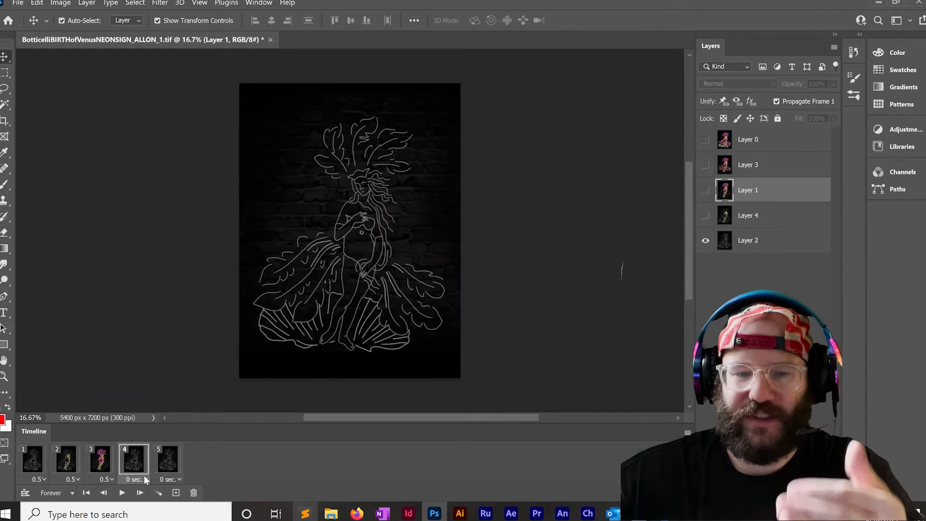
left_click(145, 479)
left_click(145, 391)
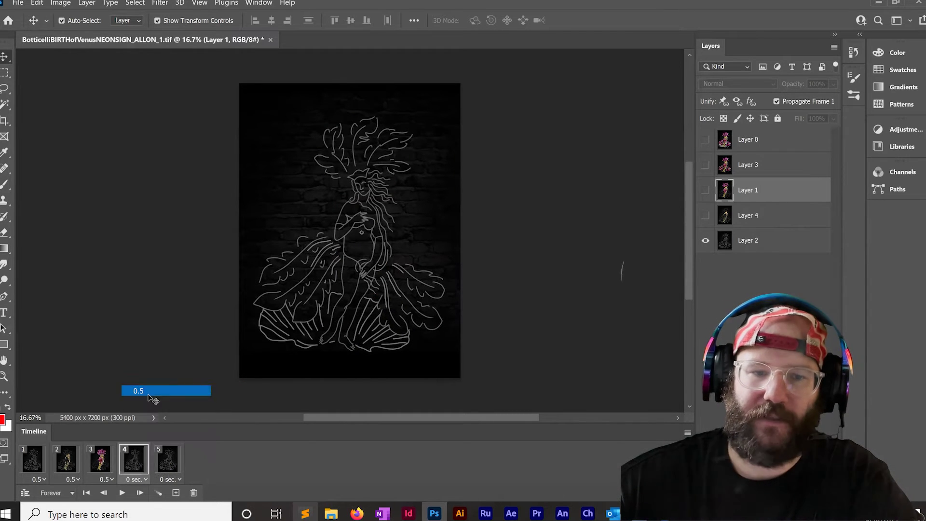
left_click(706, 216)
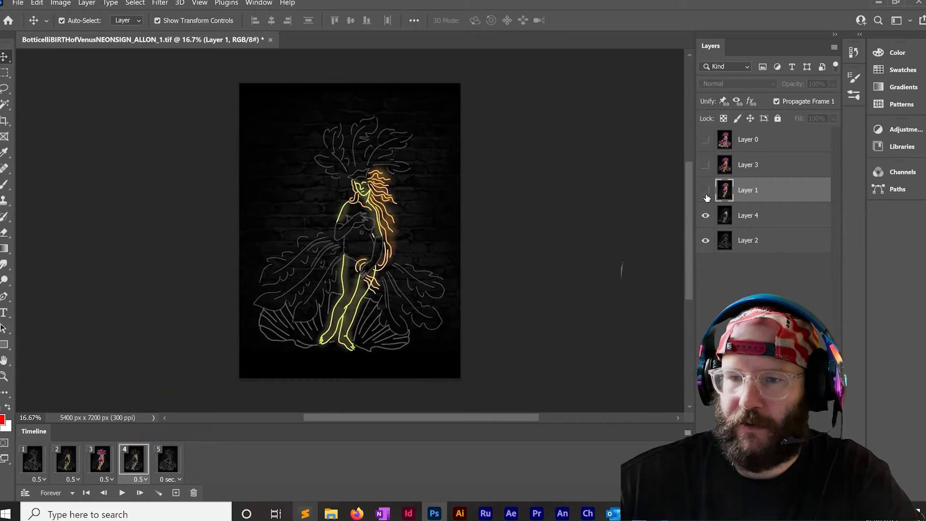
left_click(705, 190)
left_click(706, 164)
Set frame 5's delay to 0.5 seconds and make Layers 4, 1, 3 and 0 visible for the fully lit sign
left_click(180, 479)
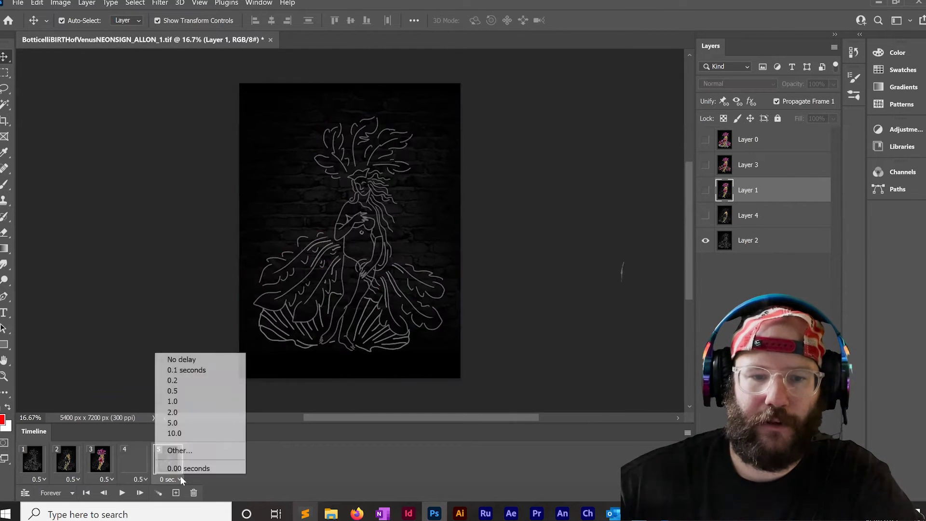
left_click(195, 390)
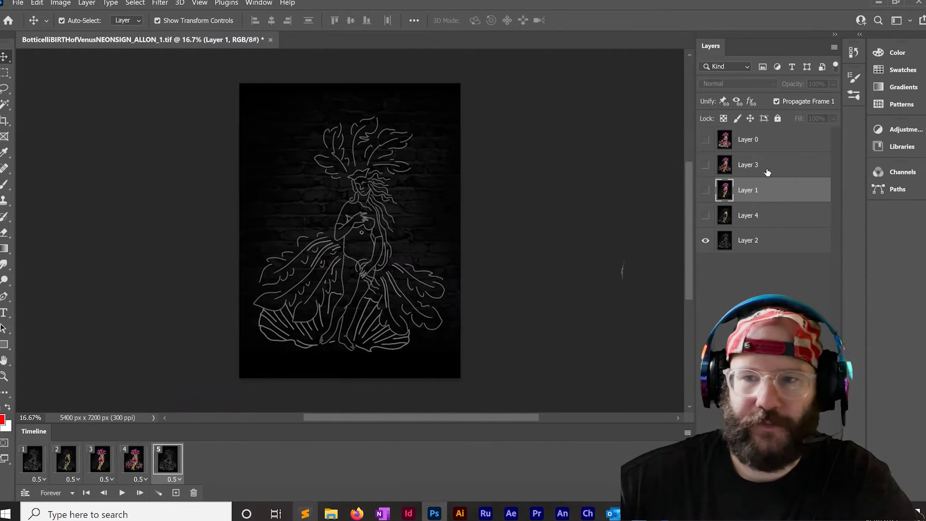
left_click(705, 216)
left_click(706, 190)
left_click(705, 164)
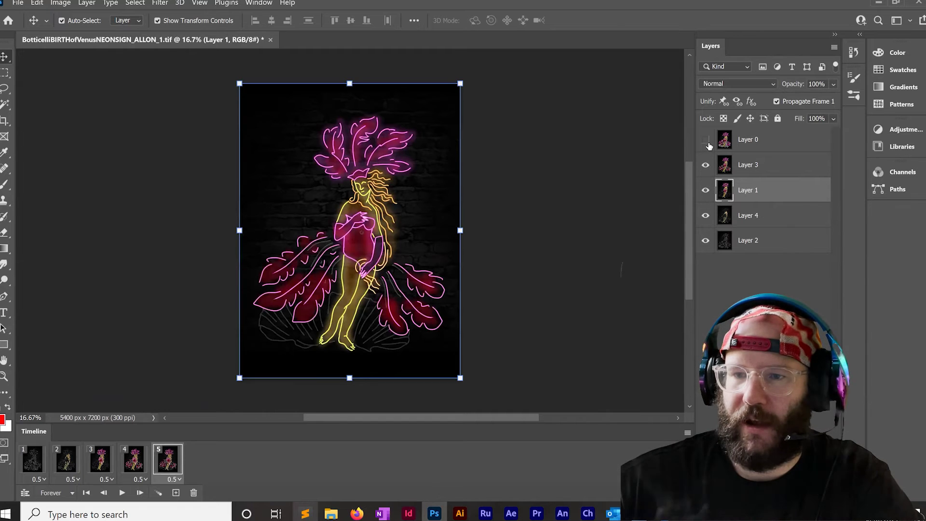
left_click(705, 140)
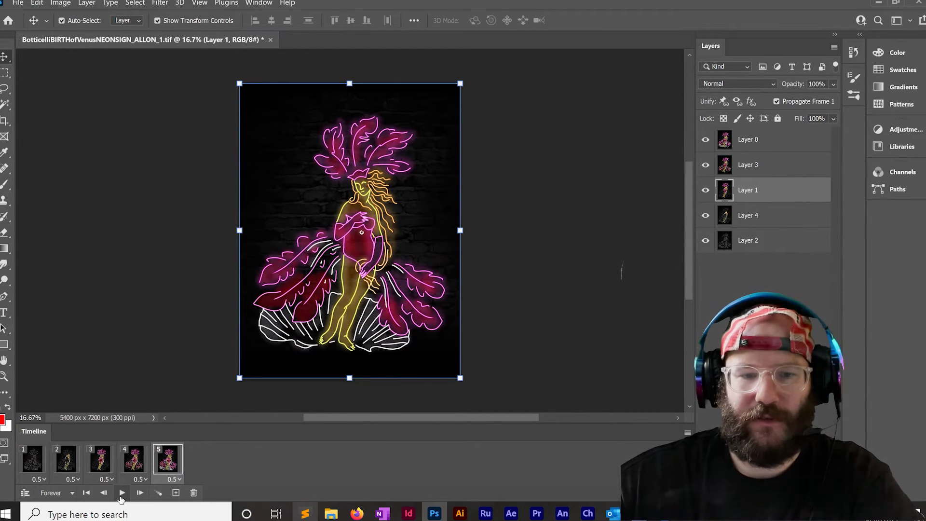
Check the animation's looping options and play the five-frame sequence as a preview, stopping it after watching
left_click(72, 492)
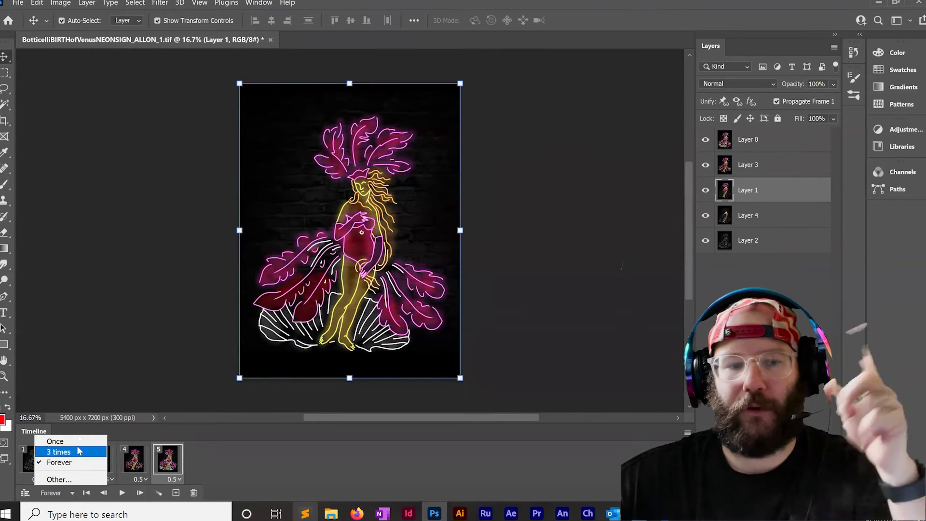
left_click(96, 420)
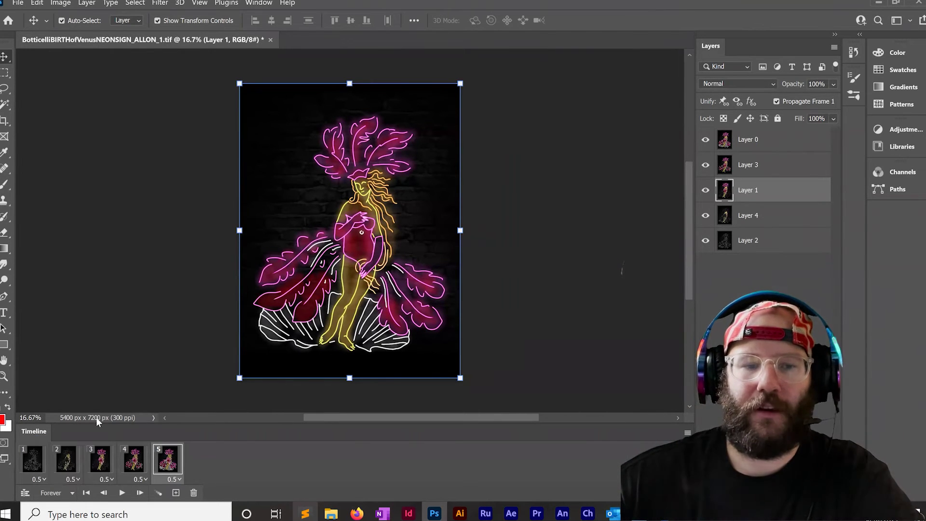
left_click(122, 493)
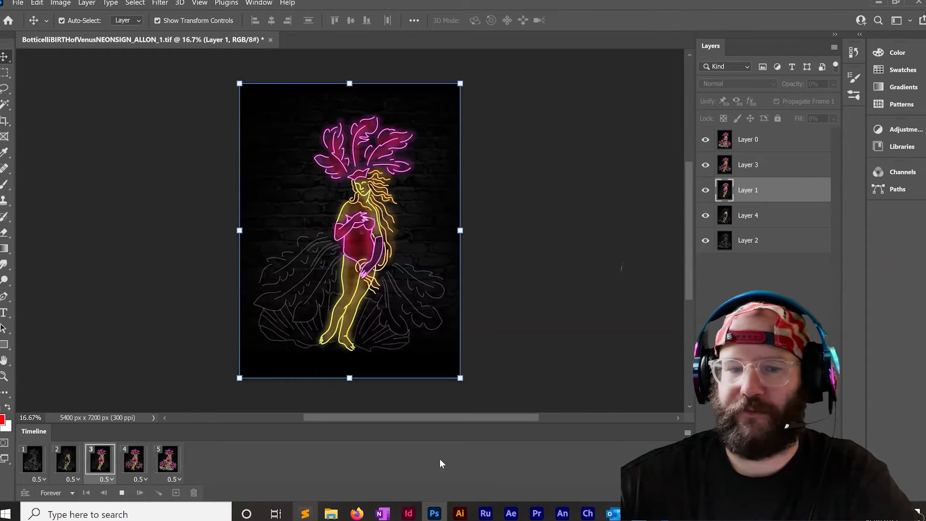
left_click(121, 493)
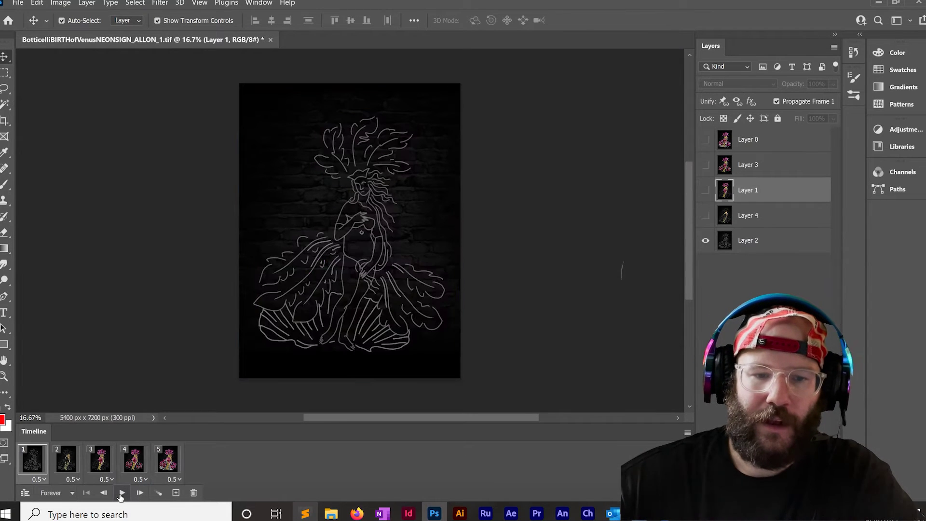
Export the animation through Save for Web (Legacy) as the GIF BotticelliBIRTHofVenusNEONSIGN_GIF and open the saved file from the desktop in Photos
left_click(15, 3)
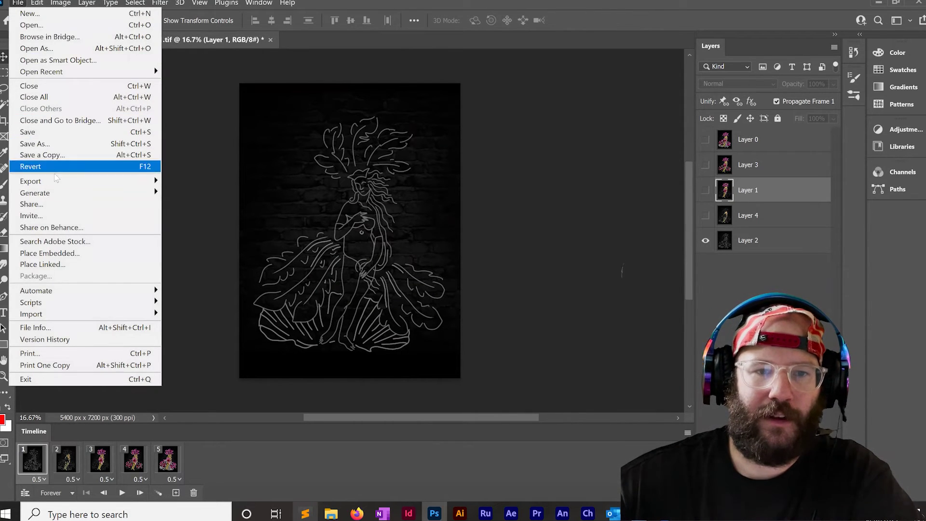
mouse_move(156, 184)
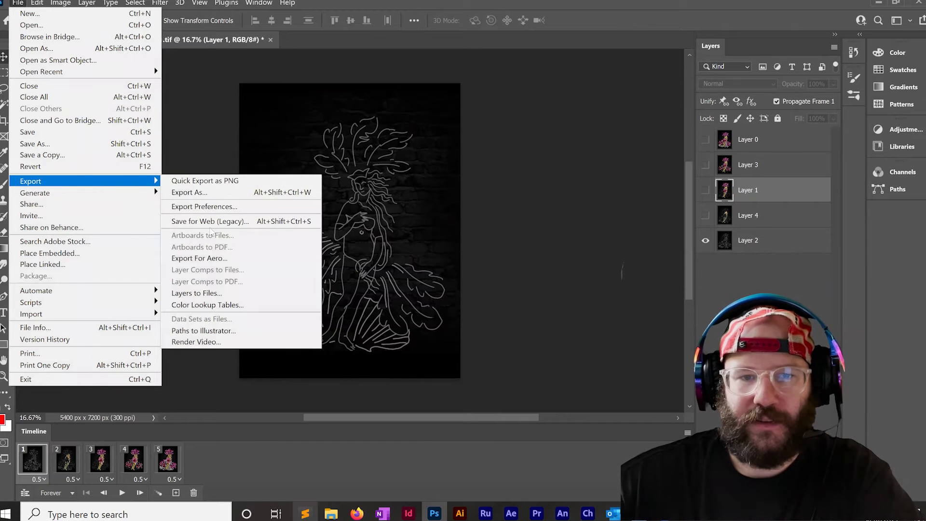
left_click(208, 222)
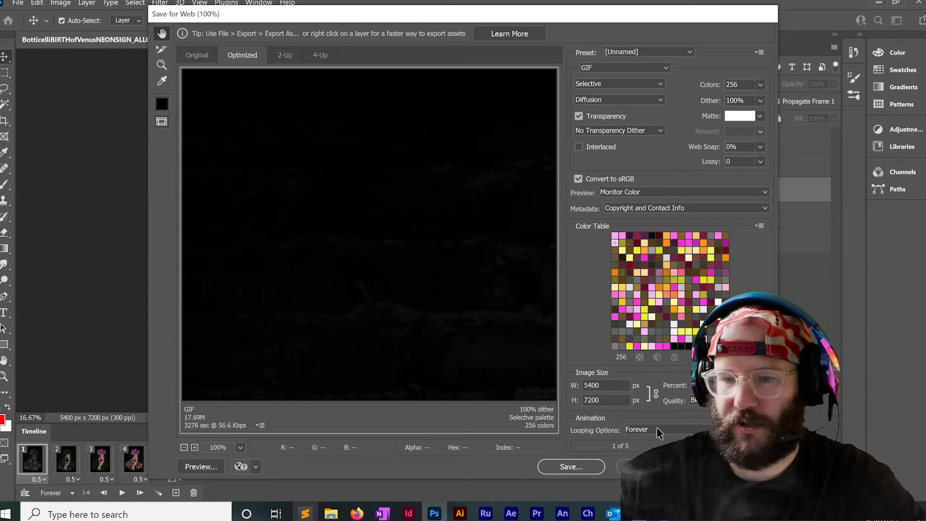
left_click(579, 465)
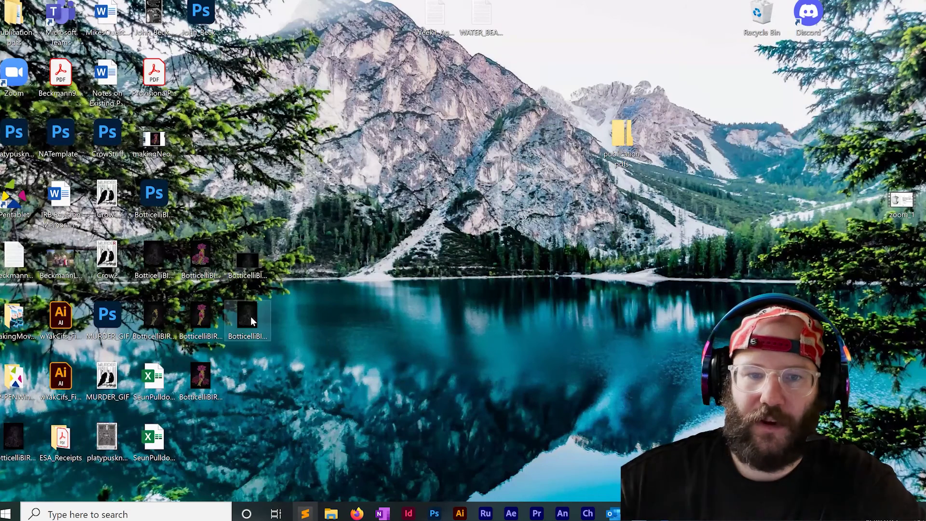
double_click(259, 262)
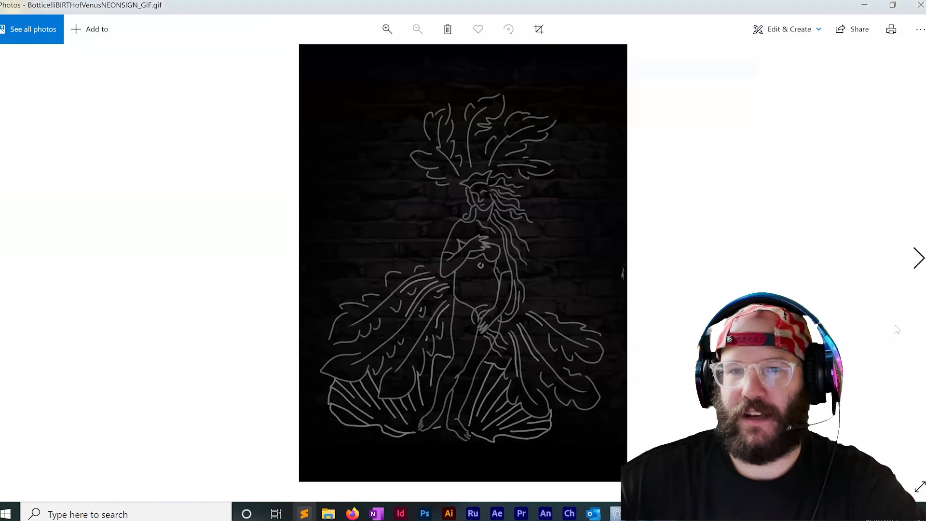